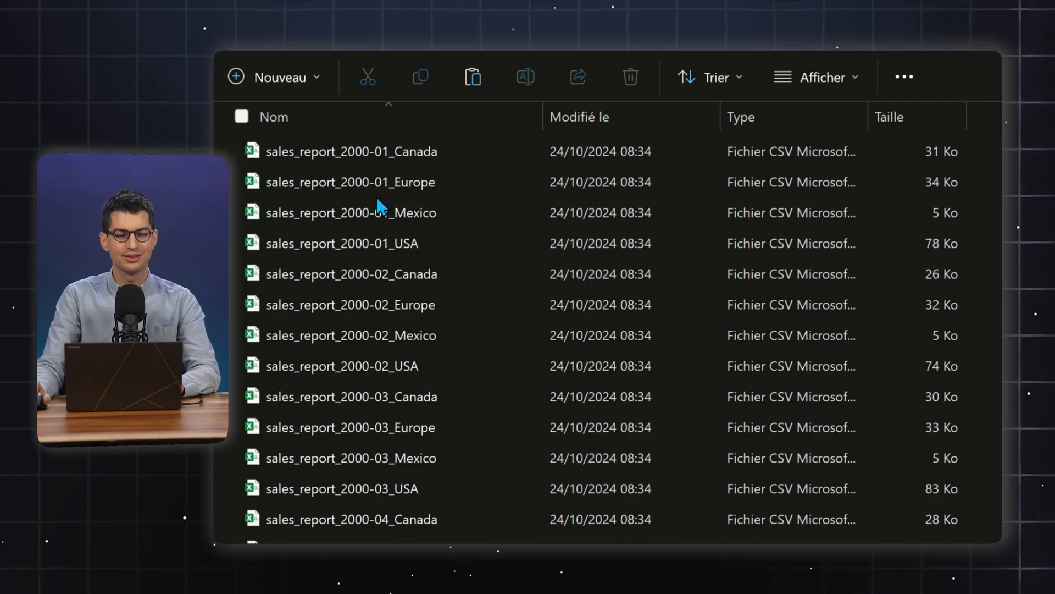
Open sales_report_2000-01_Canada and examine its introductory lines and the data rows starting at row 6
{"action": "left_click", "coordinate": [426, 156]}
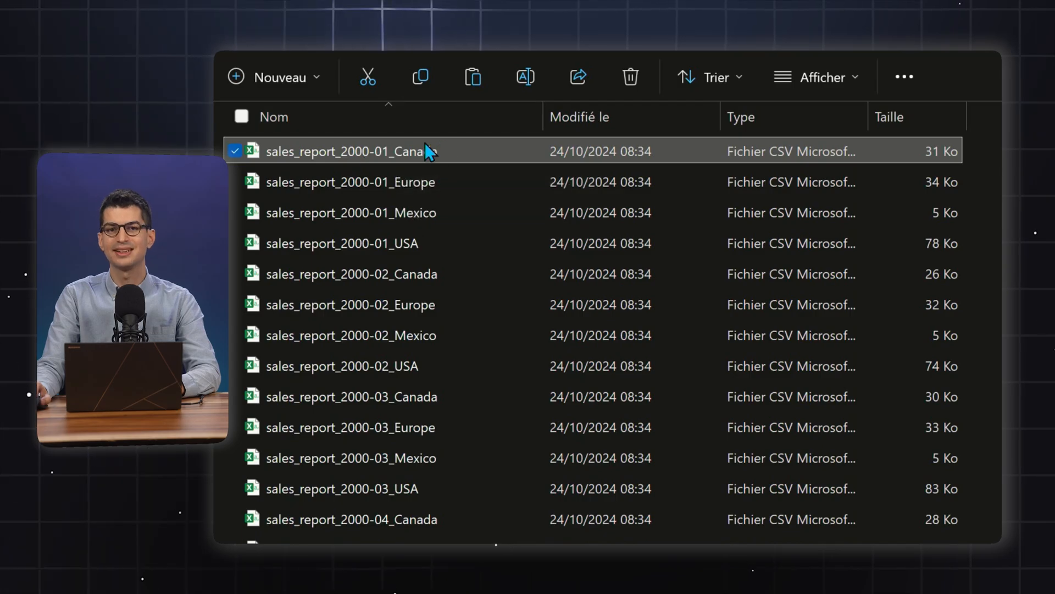
{"action": "double_click", "coordinate": [444, 152]}
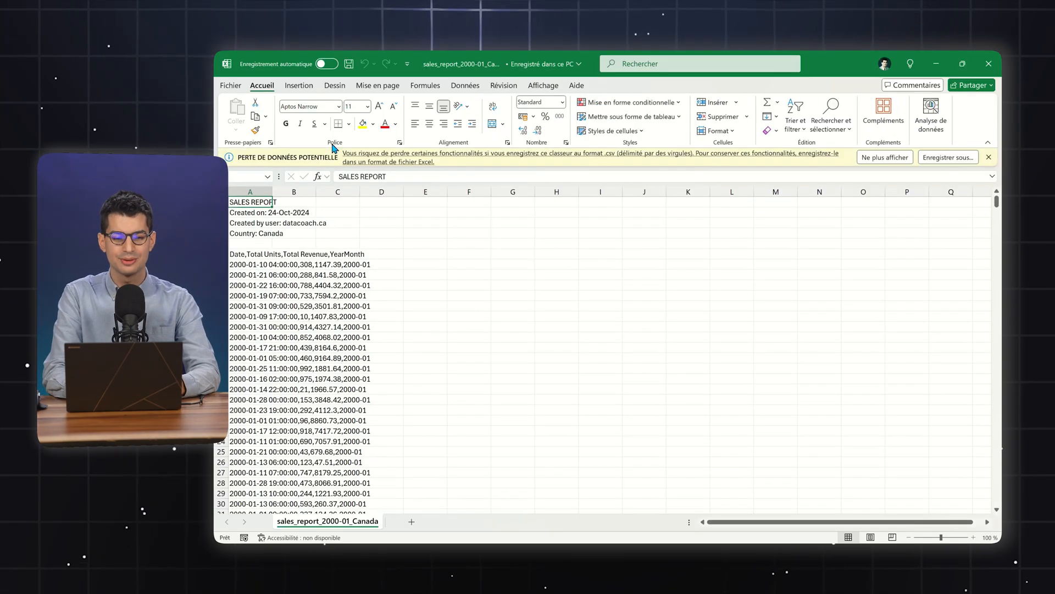
{"action": "left_click", "coordinate": [252, 253]}
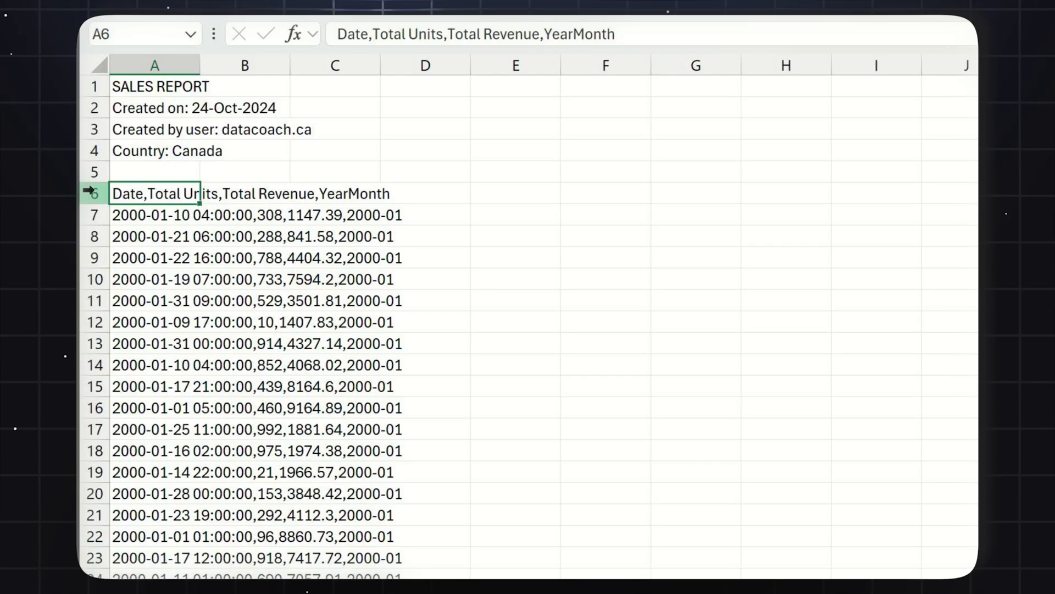
{"action": "left_click_drag", "start_coordinate": [220, 253], "coordinate": [221, 346]}
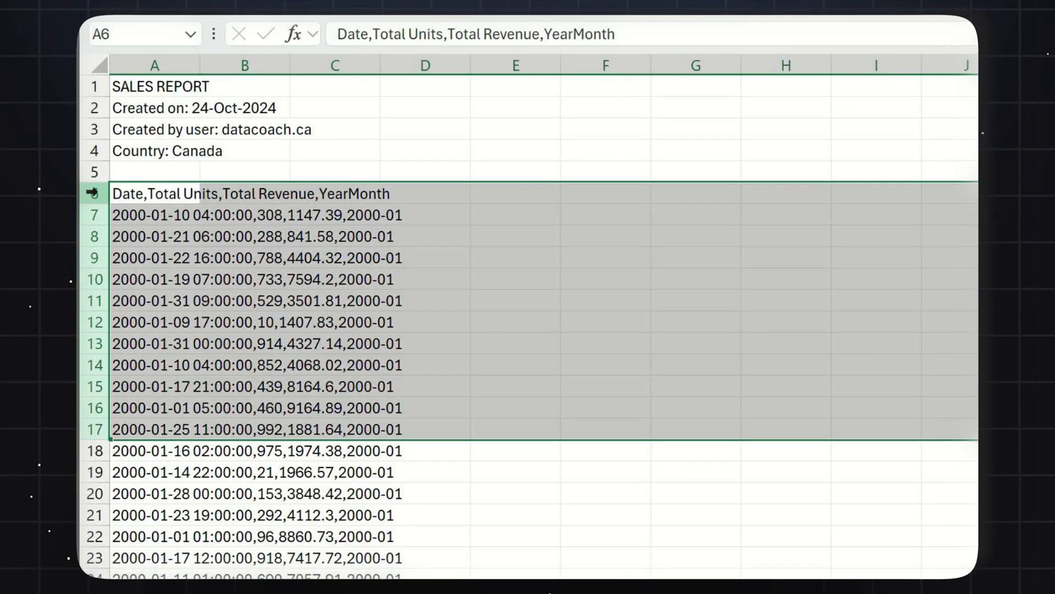
{"action": "mouse_move", "coordinate": [85, 86]}
{"action": "left_mouse_down"}
{"action": "mouse_move", "coordinate": [89, 236]}
{"action": "mouse_move", "coordinate": [90, 87]}
{"action": "left_mouse_up"}
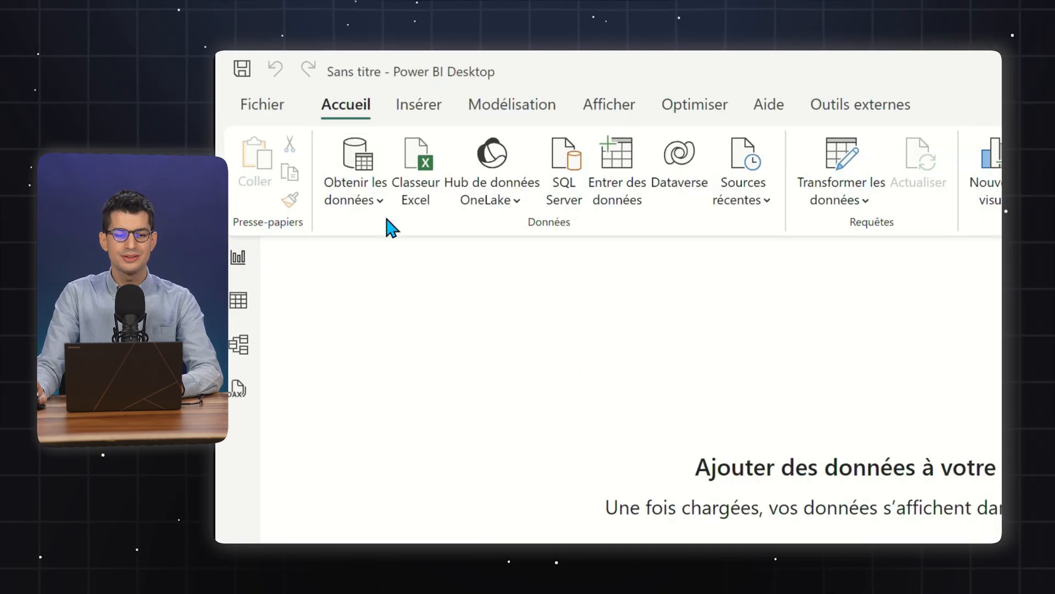
Switch to Power BI Desktop and start a data connection with the Dossier (folder) connector
{"action": "left_click", "coordinate": [367, 200]}
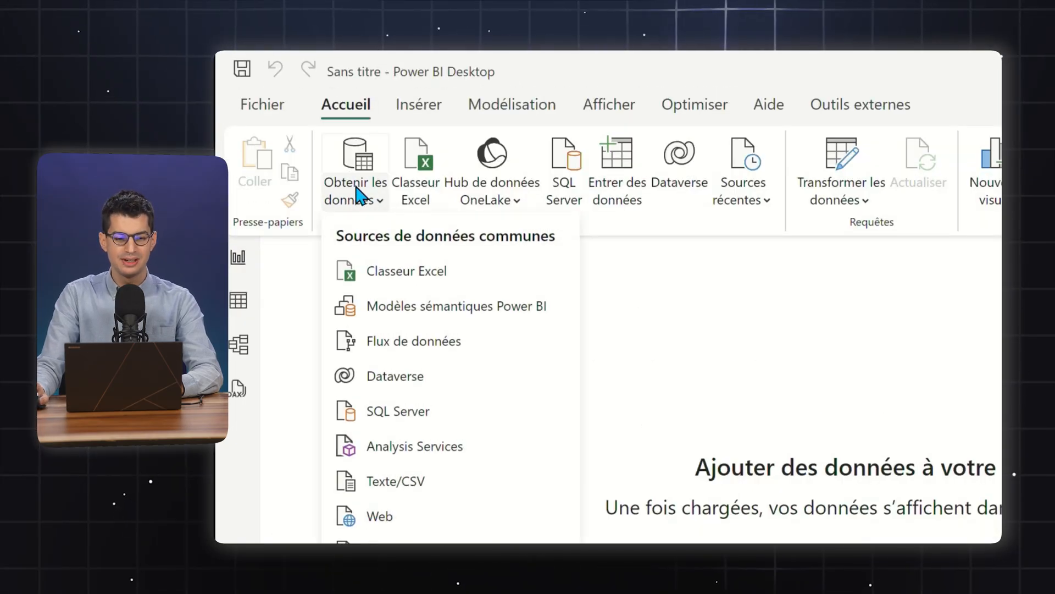
{"action": "left_click", "coordinate": [388, 472]}
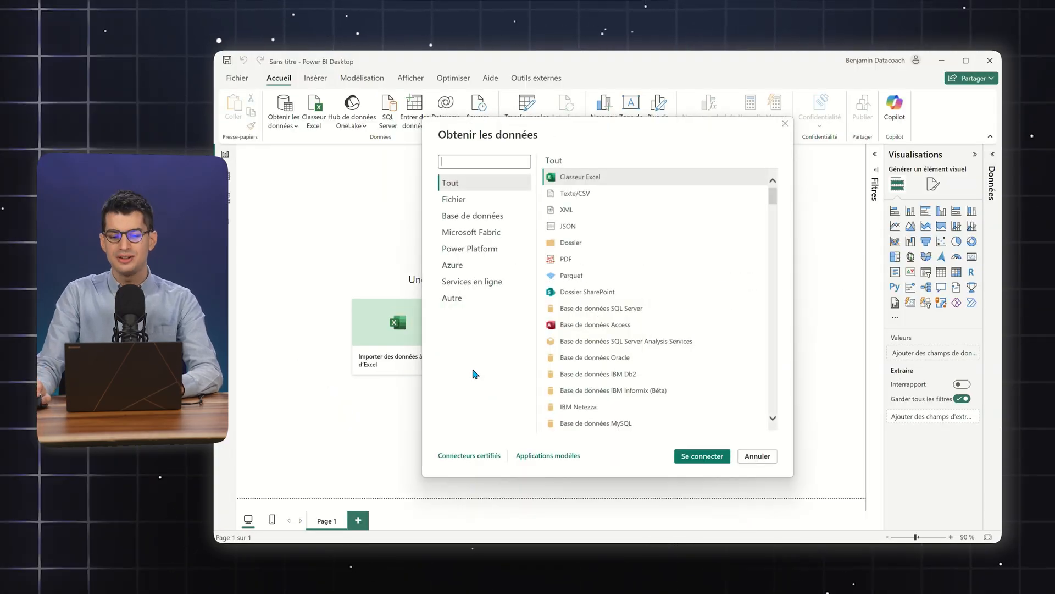
{"action": "left_click", "coordinate": [578, 245]}
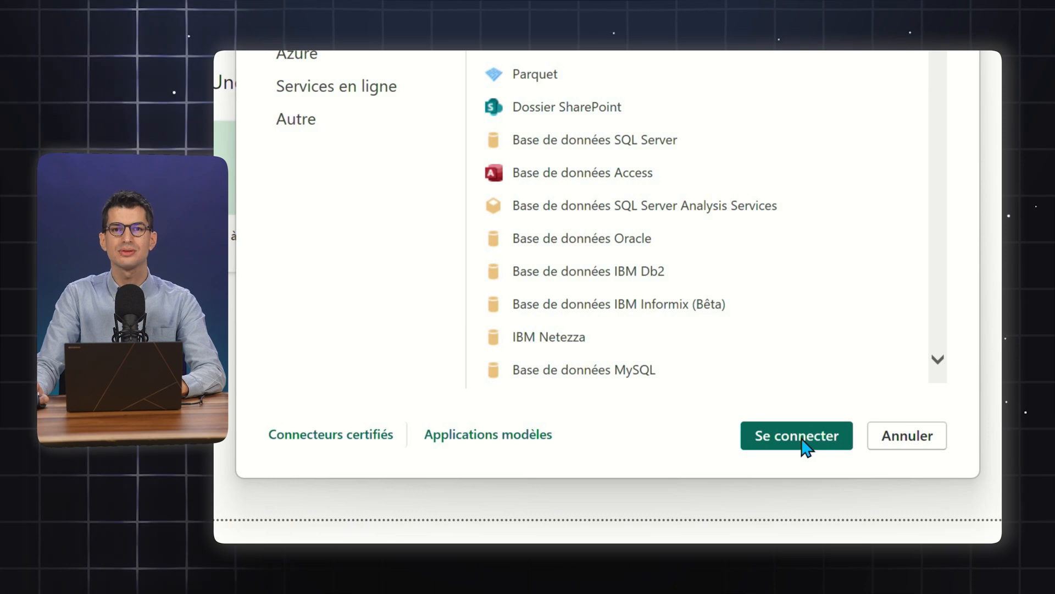
{"action": "left_click", "coordinate": [802, 440]}
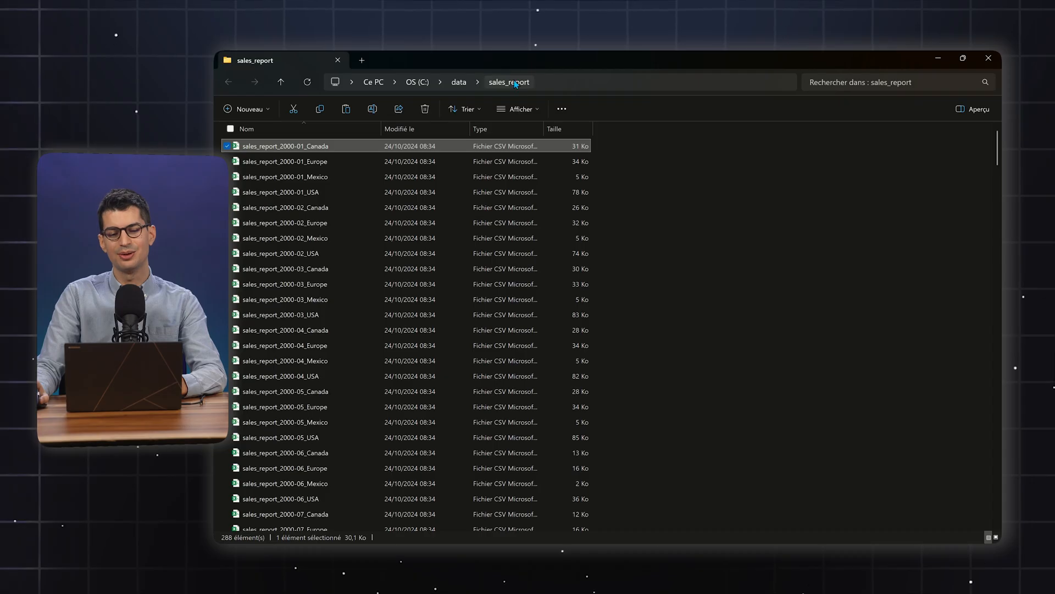
Copy the sales_report folder address, use C:\data\sales_report as the folder path, and open the file list for data transformation
{"action": "right_click", "coordinate": [524, 82]}
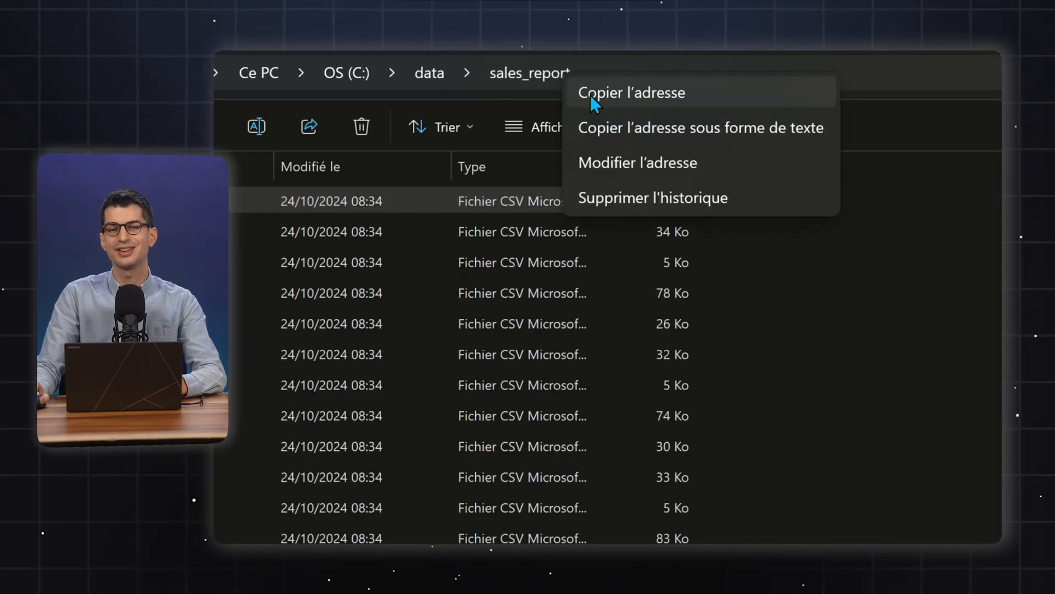
{"action": "left_click", "coordinate": [753, 97]}
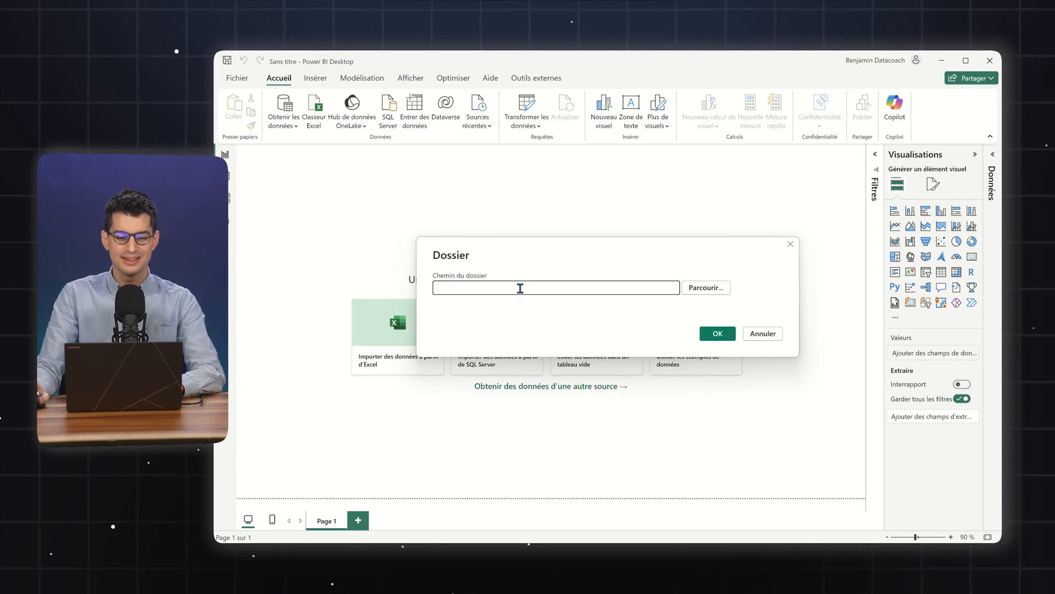
{"action": "type", "text": "C:\\data\\sales_report"}
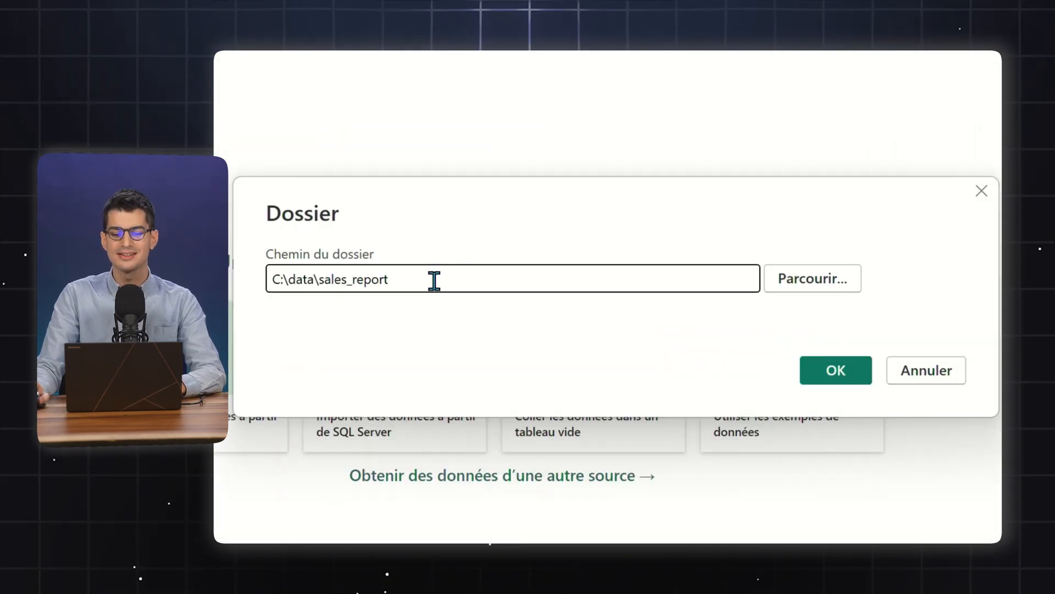
{"action": "left_click", "coordinate": [843, 376]}
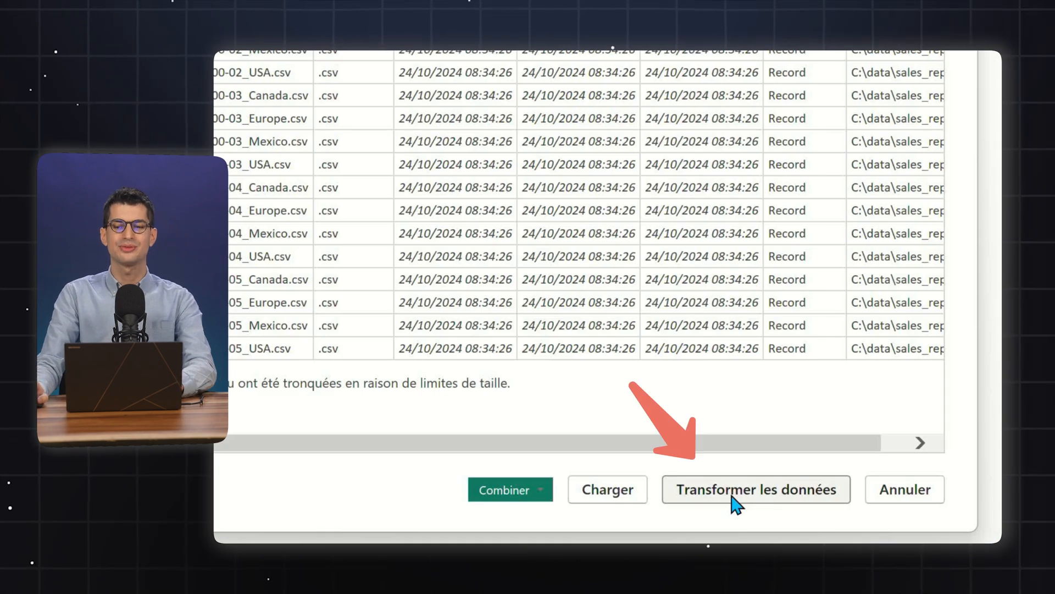
{"action": "left_click", "coordinate": [735, 504]}
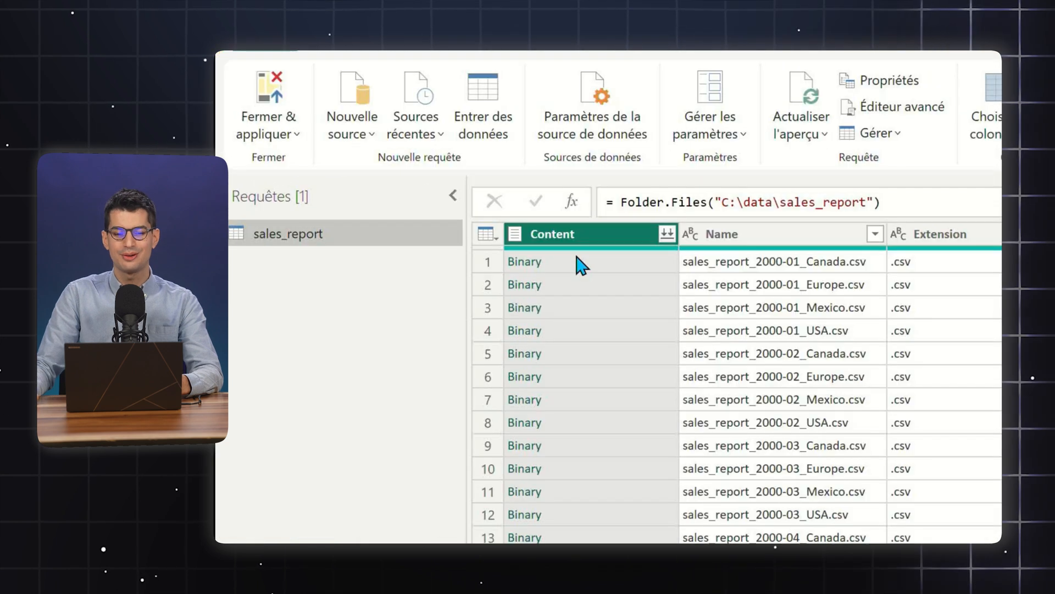
Combine the files in the Content column, using the first file as example and the comma (Virgule) delimiter
{"action": "left_click", "coordinate": [667, 234]}
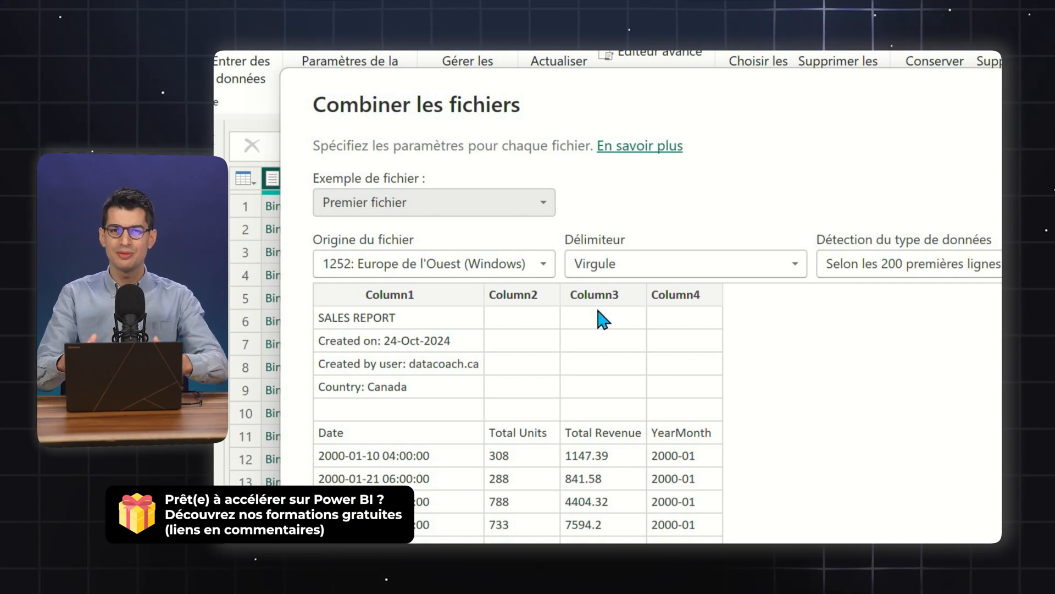
{"action": "left_click", "coordinate": [849, 521]}
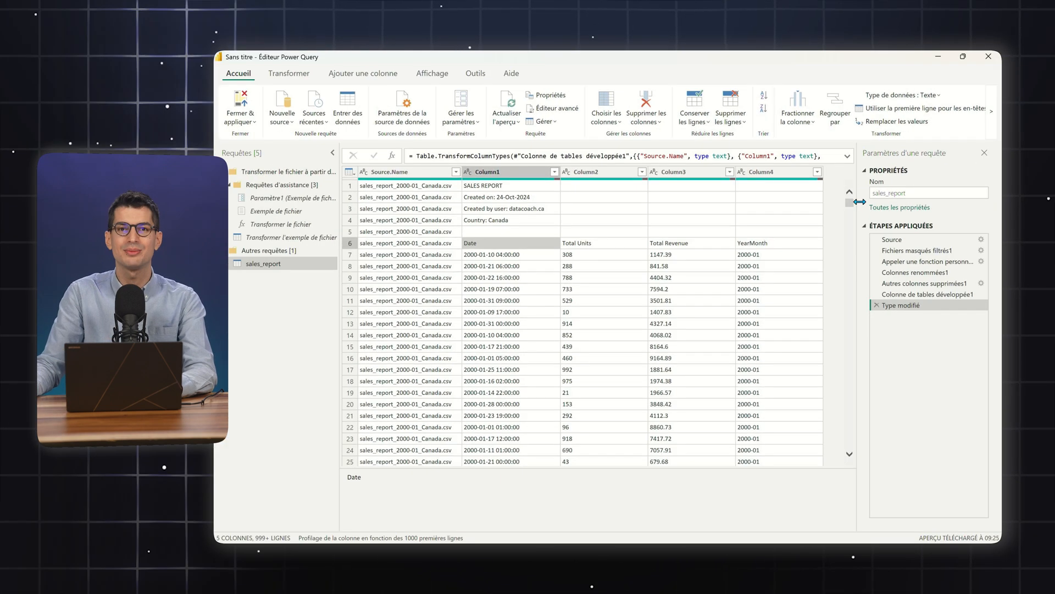
Delete the applied steps Type modifié and Colonne de tables développée1 from the sales_report query
{"action": "left_click_drag", "start_coordinate": [849, 202], "coordinate": [851, 319]}
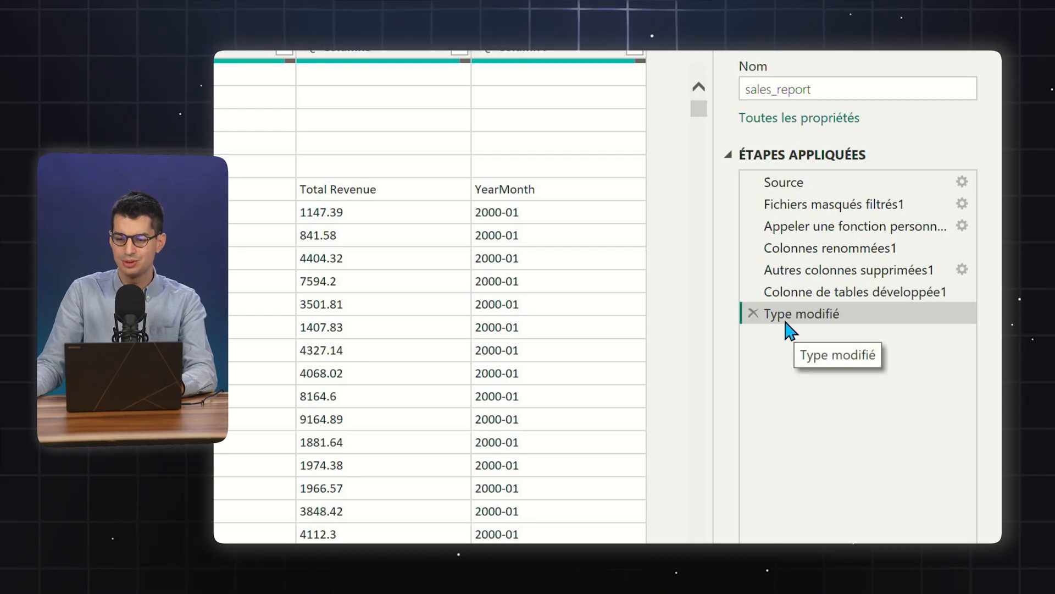
{"action": "left_click", "coordinate": [753, 314]}
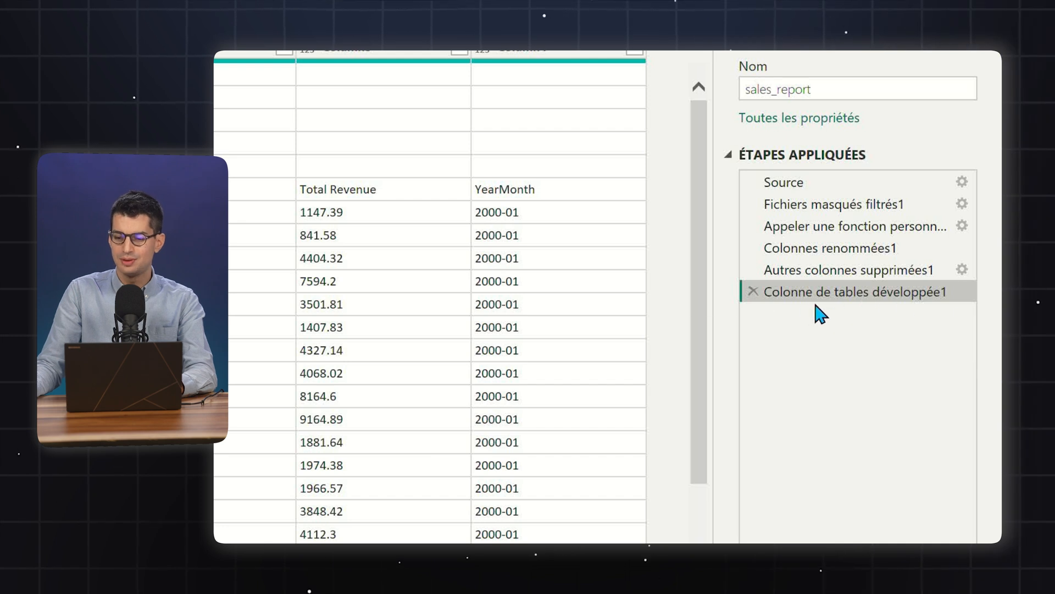
{"action": "left_click", "coordinate": [753, 292]}
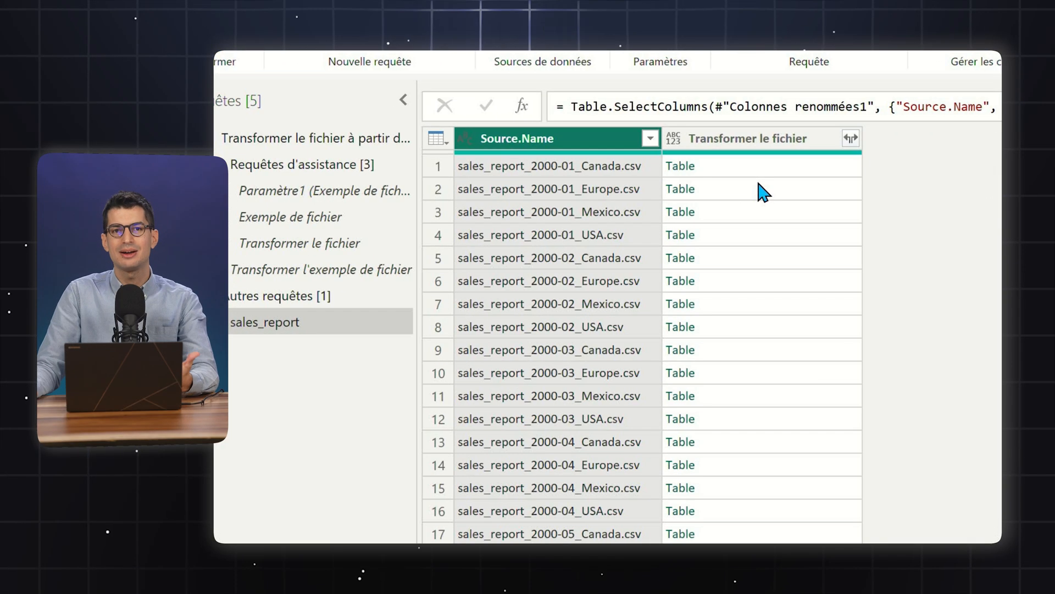
Rename the Transformer le fichier column to Table KO
{"action": "double_click", "coordinate": [774, 139]}
{"action": "type", "text": "Table KO"}
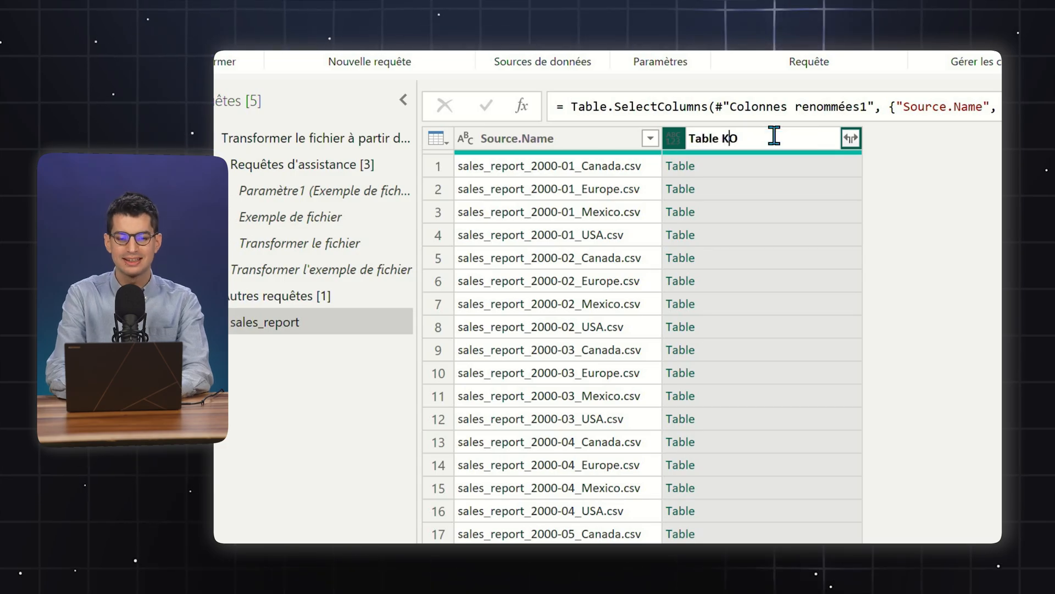
{"action": "key", "text": "Return"}
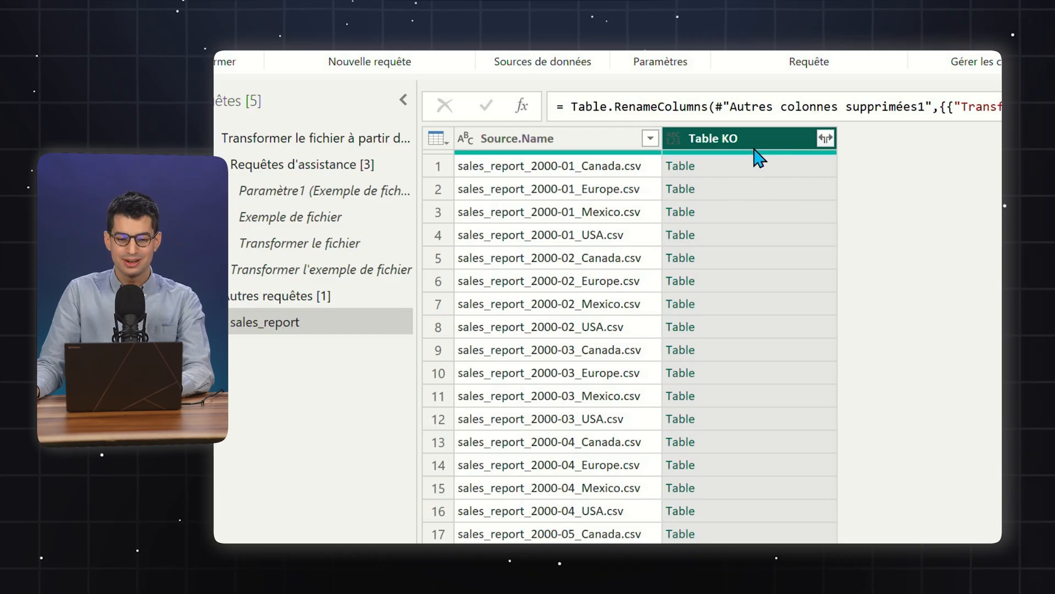
Preview the nested table in the first row of Table KO and enlarge the preview to inspect its header lines
{"action": "left_click", "coordinate": [752, 175]}
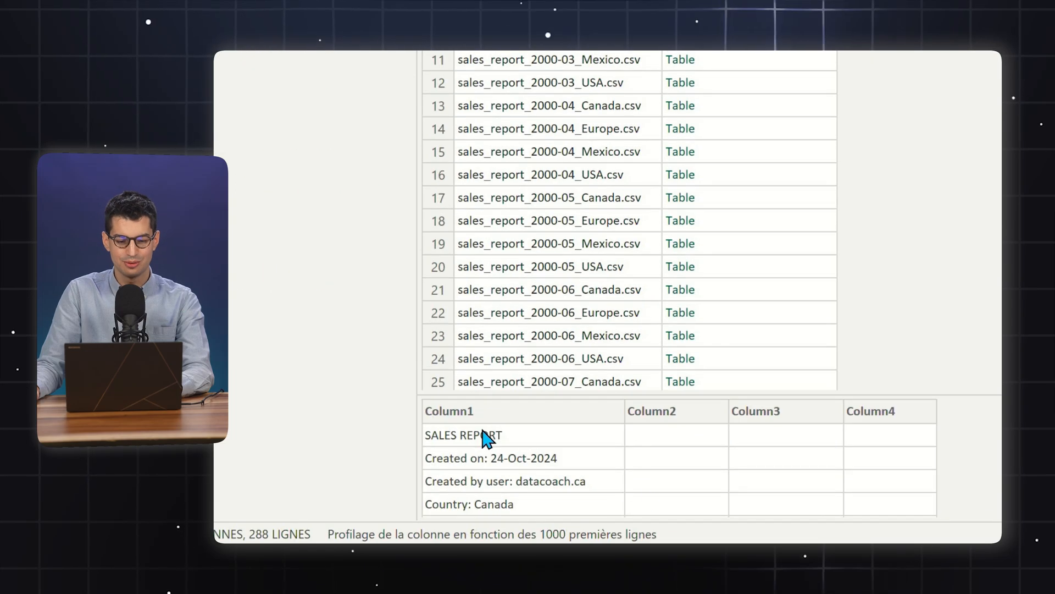
{"action": "left_click", "coordinate": [749, 55]}
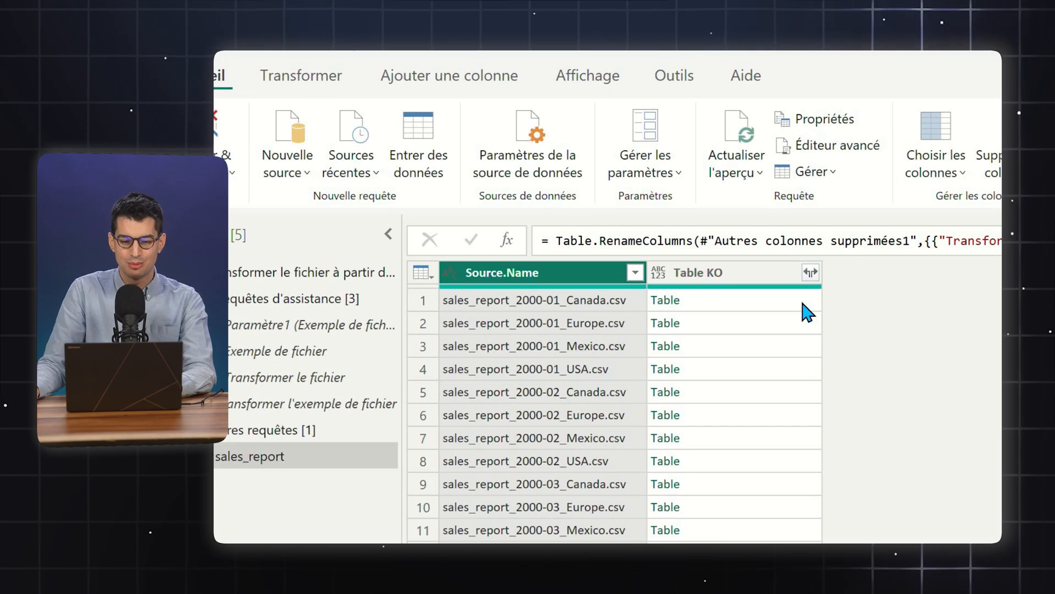
{"action": "left_click", "coordinate": [804, 302]}
{"action": "left_click_drag", "start_coordinate": [965, 397], "coordinate": [989, 298]}
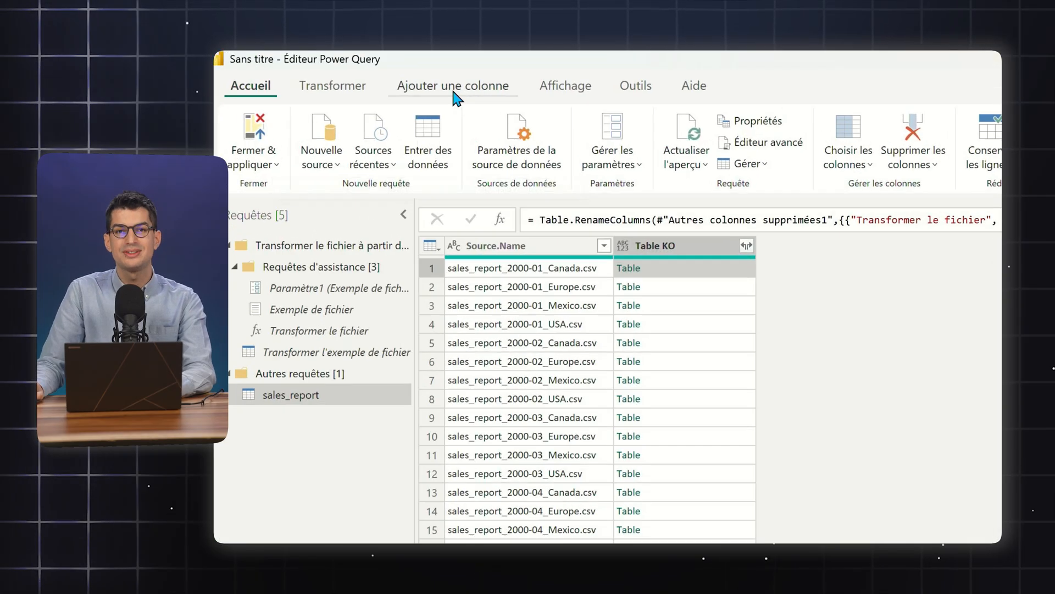
Start a custom column on the sales_report query and name it Table 1
{"action": "left_click", "coordinate": [363, 76]}
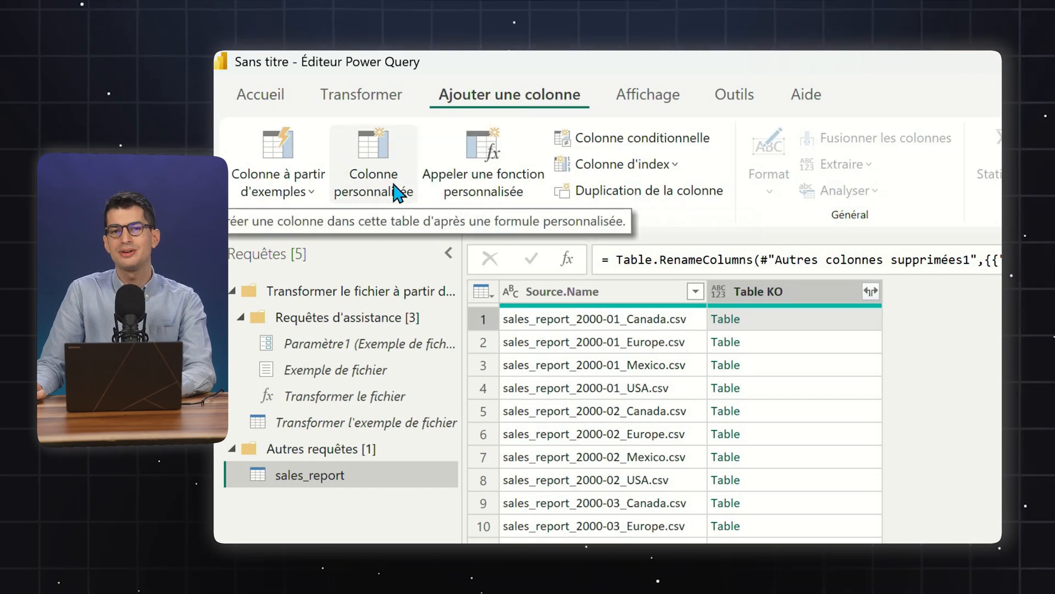
{"action": "left_click", "coordinate": [397, 192]}
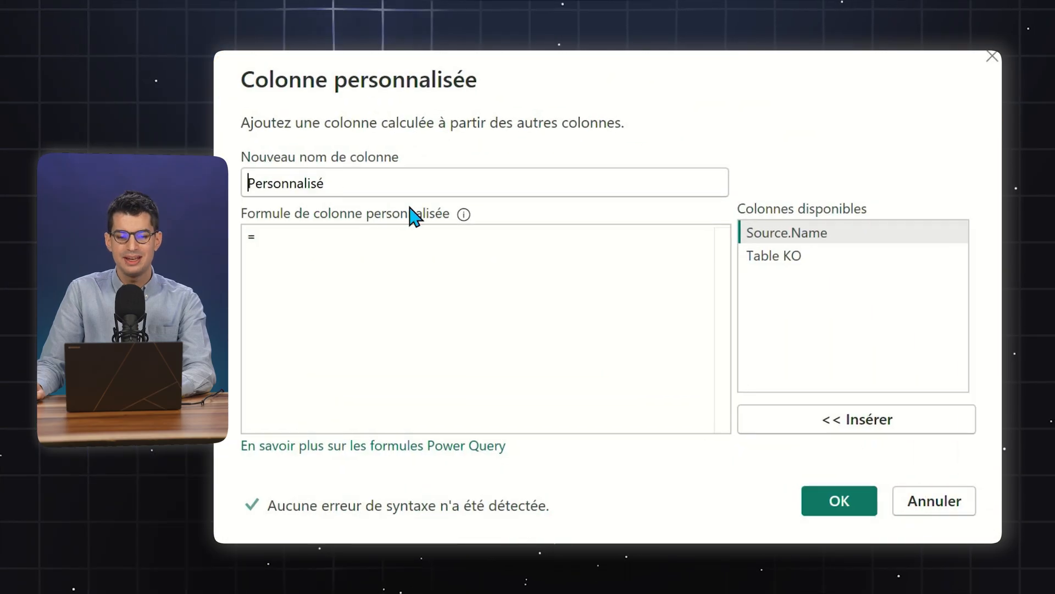
{"action": "key", "text": "ctrl+a"}
{"action": "type", "text": "Table"}
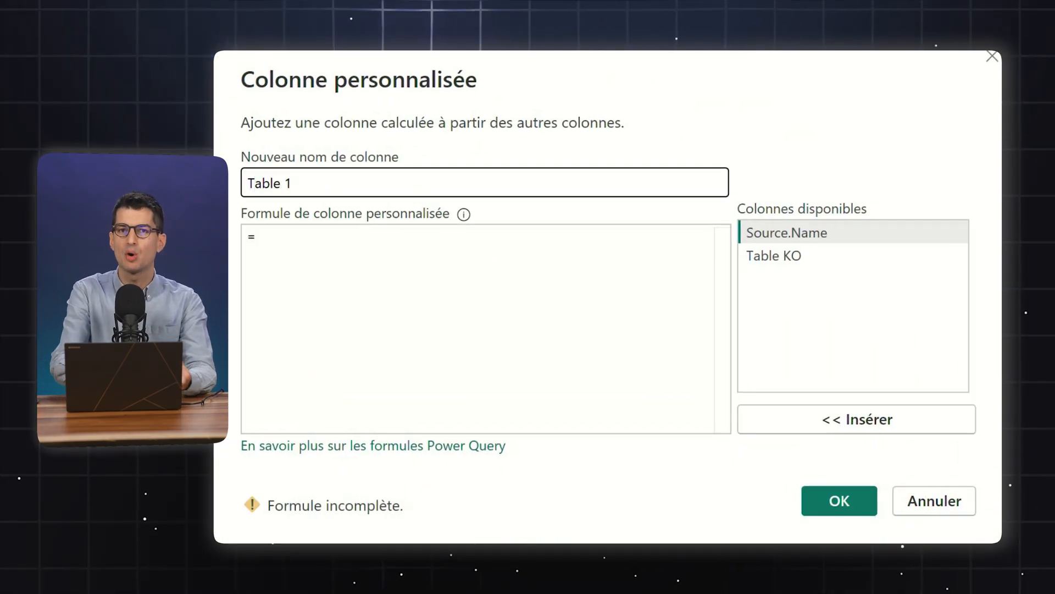
Enter the custom column formula = Table.Skip([Table KO], 5) to skip the first five rows of each nested table
{"action": "left_click", "coordinate": [344, 290]}
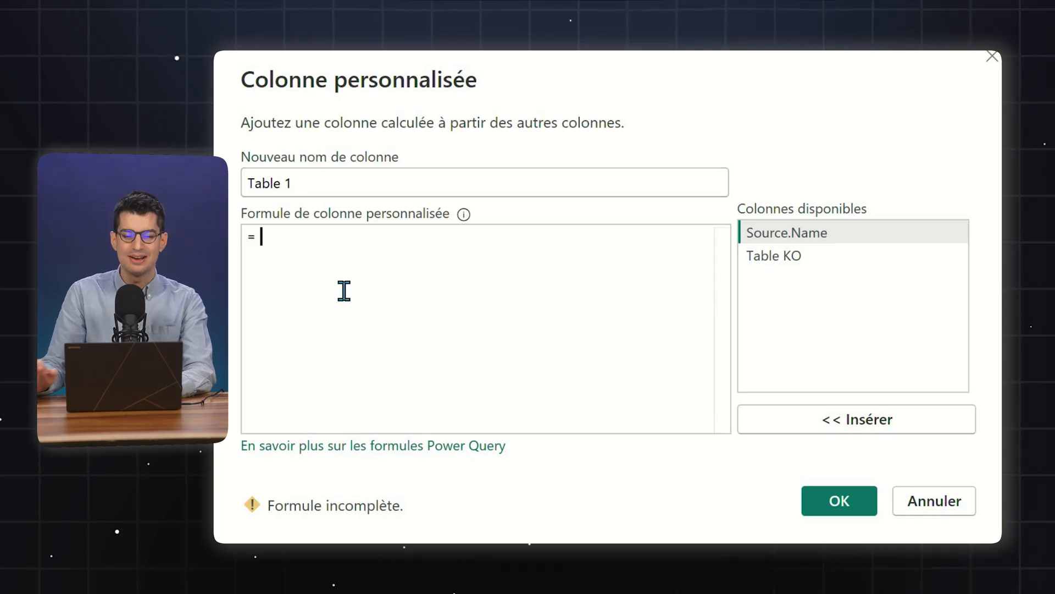
{"action": "type", "text": "Tabl"}
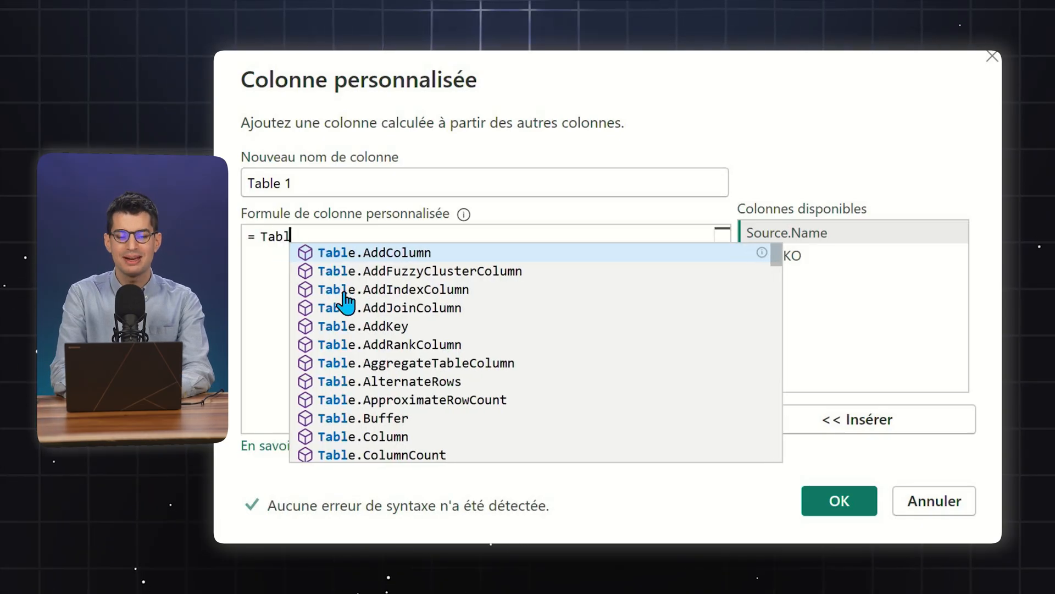
{"action": "type", "text": "e.Skip"}
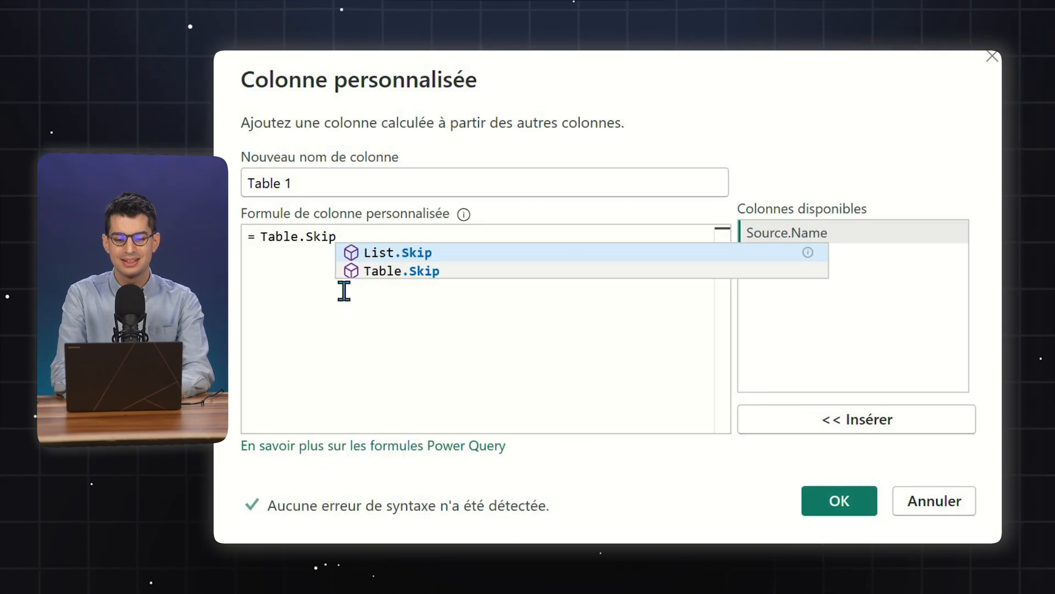
{"action": "type", "text": "("}
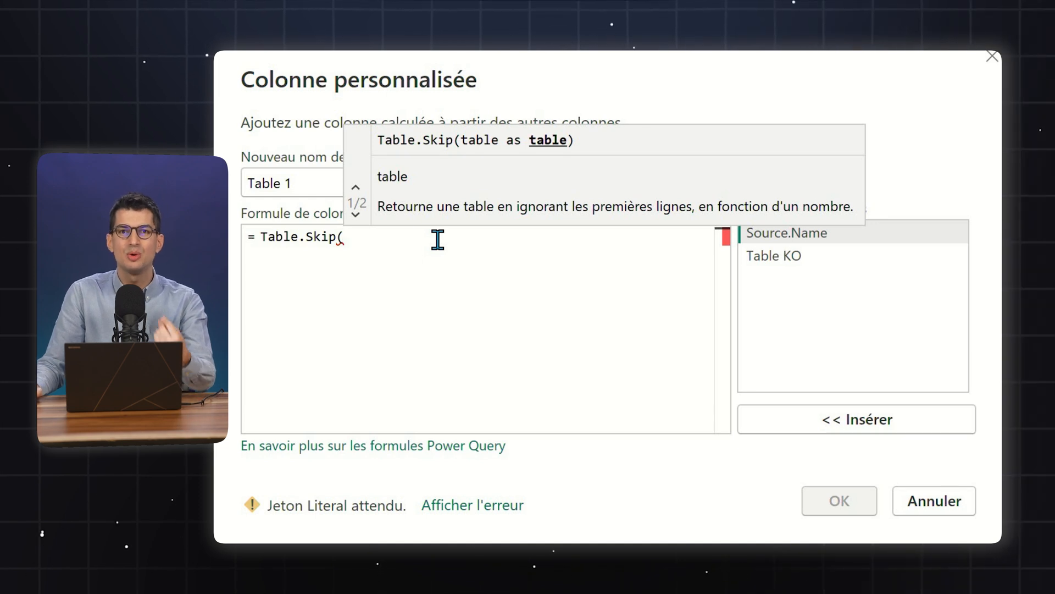
{"action": "left_click", "coordinate": [786, 257]}
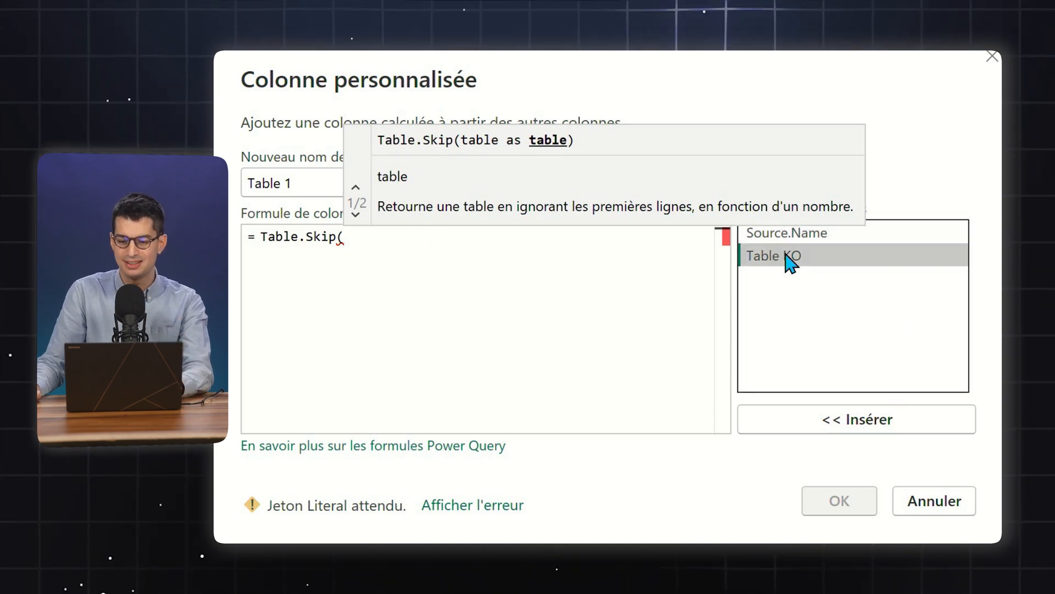
{"action": "double_click", "coordinate": [782, 259]}
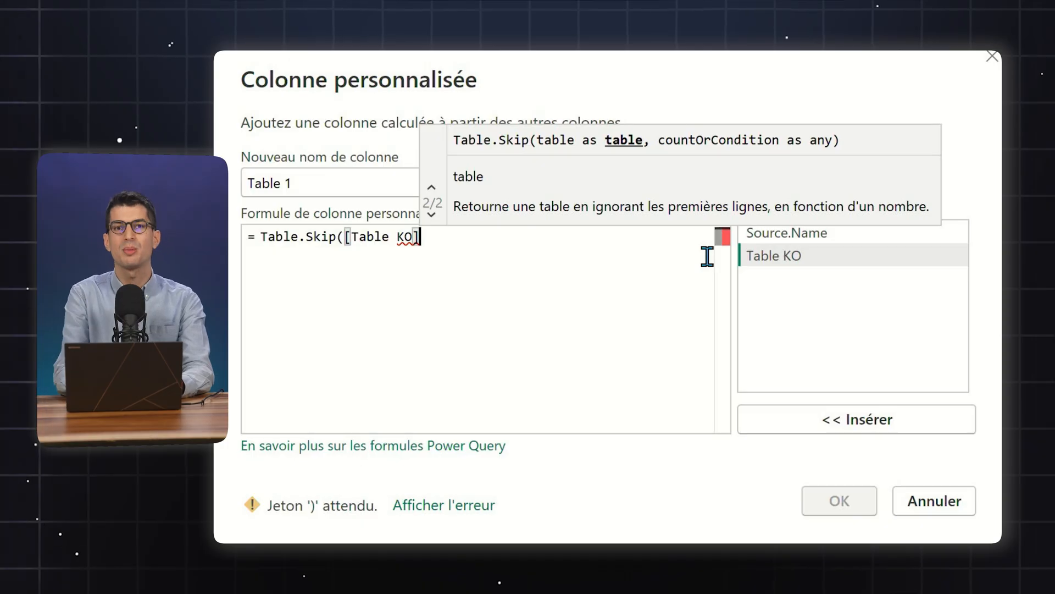
{"action": "type", "text": ", "}
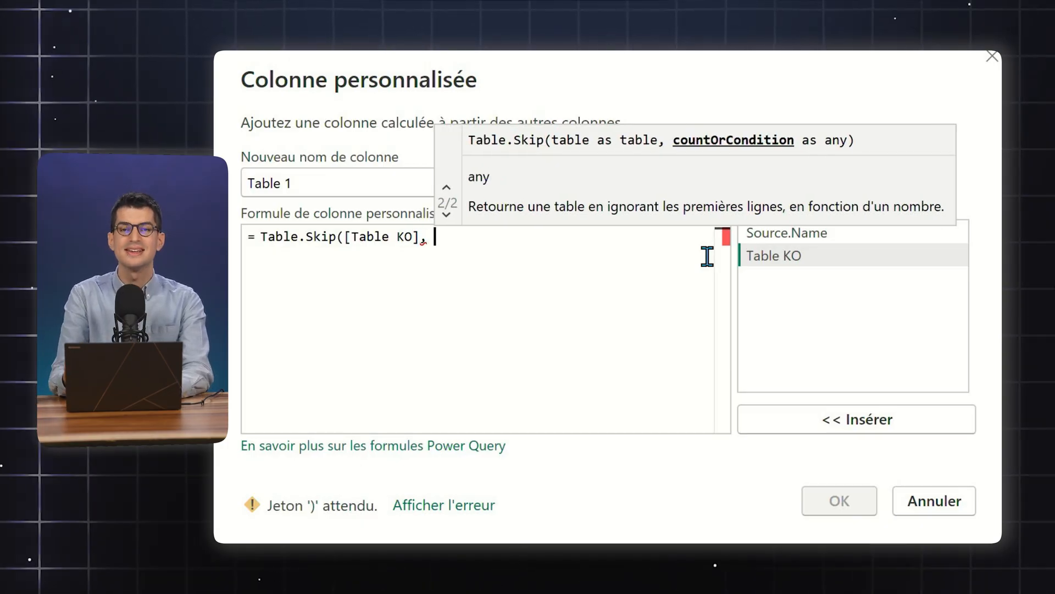
{"action": "type", "text": "5)"}
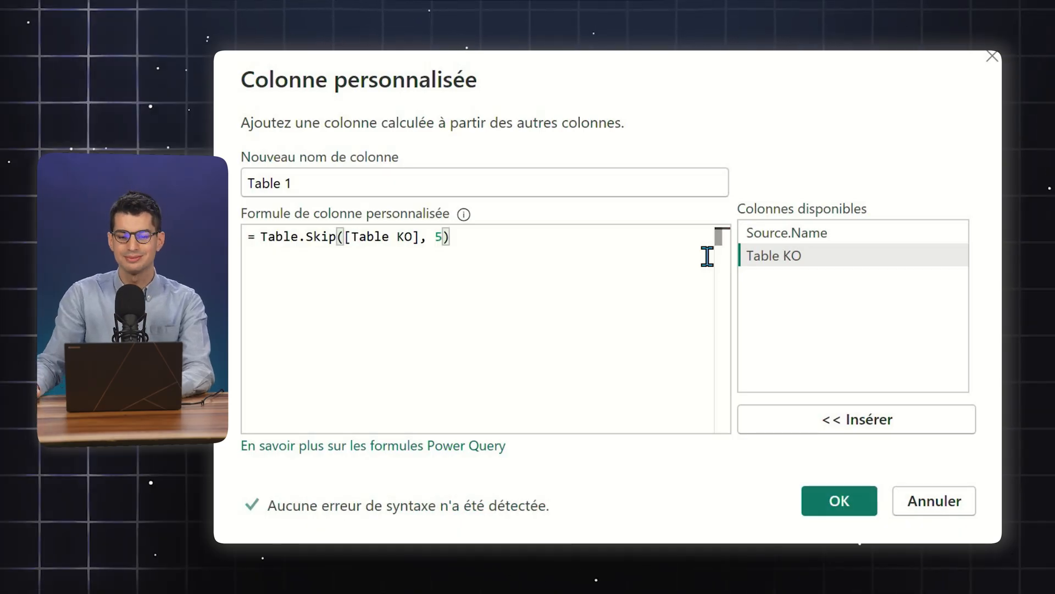
Add the Table 1 custom column and preview the nested table in its first row
{"action": "left_click", "coordinate": [839, 500]}
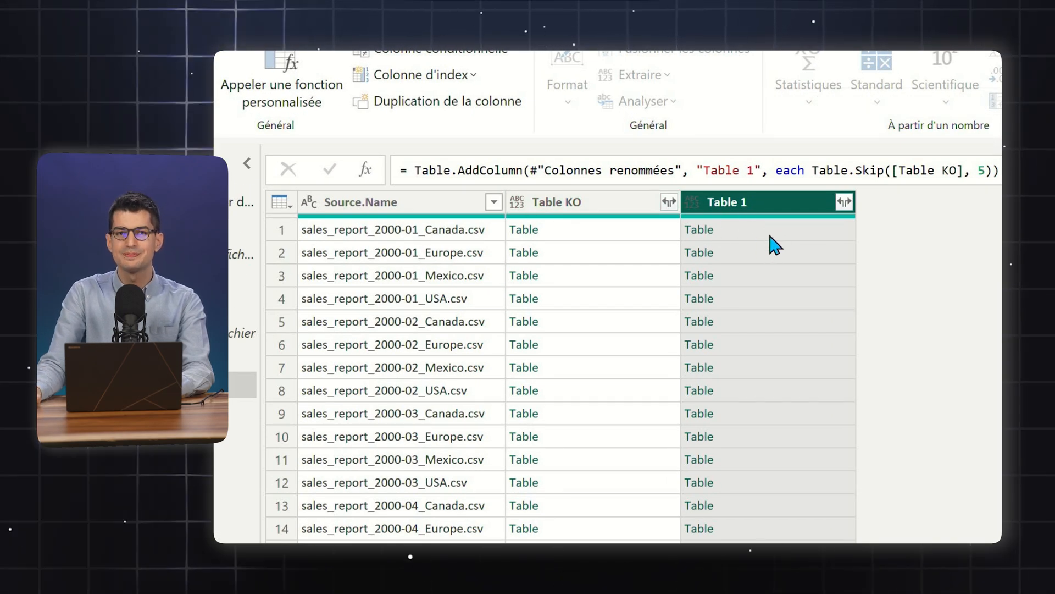
{"action": "left_click", "coordinate": [772, 240]}
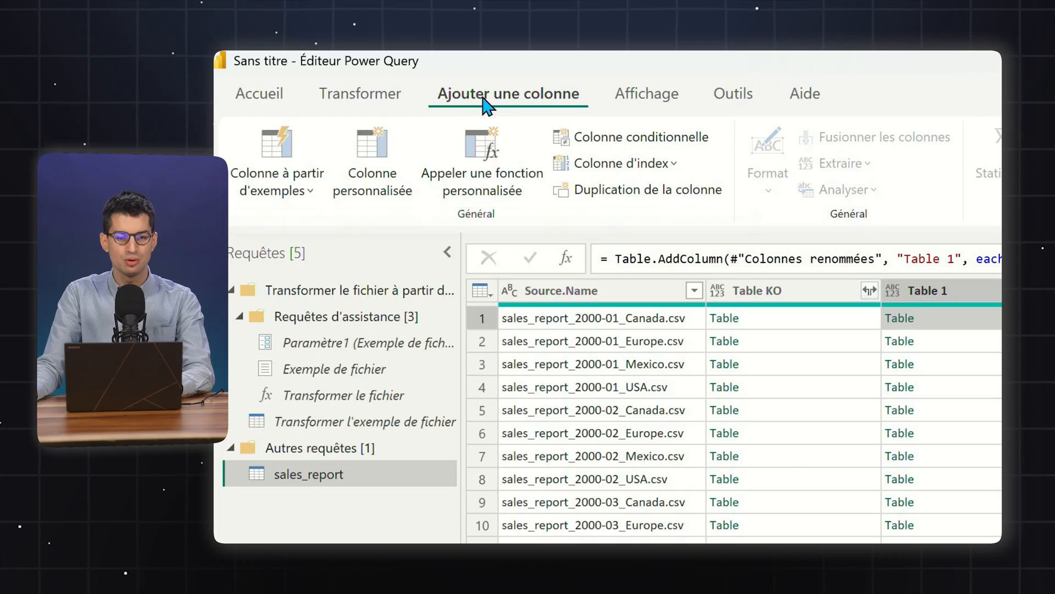
Start a custom column named Table 2 and begin its formula with the Table.PromoteHeaders function
{"action": "left_click", "coordinate": [376, 180]}
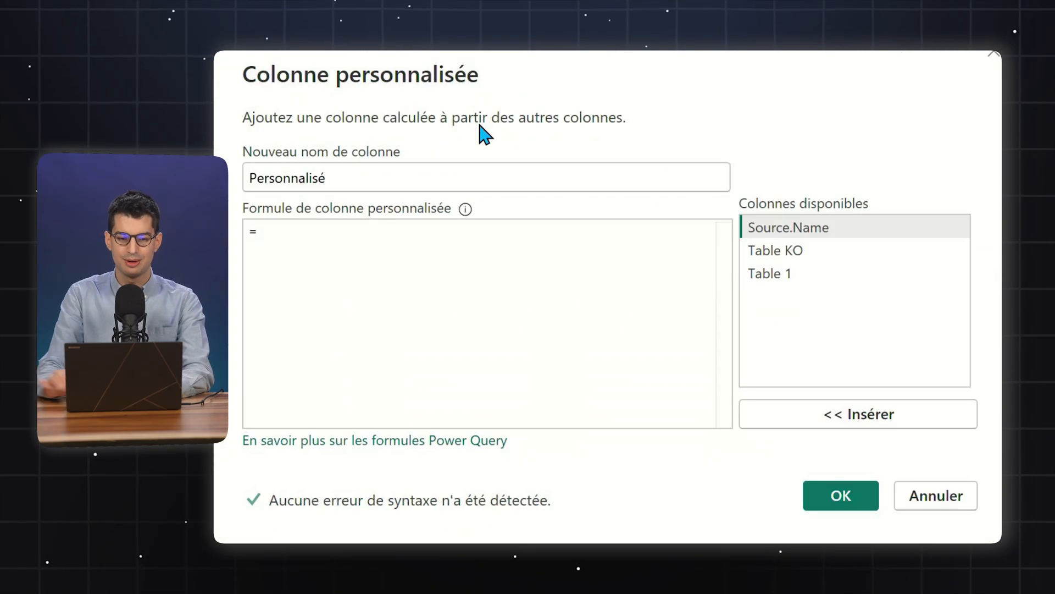
{"action": "type", "text": "Table 2"}
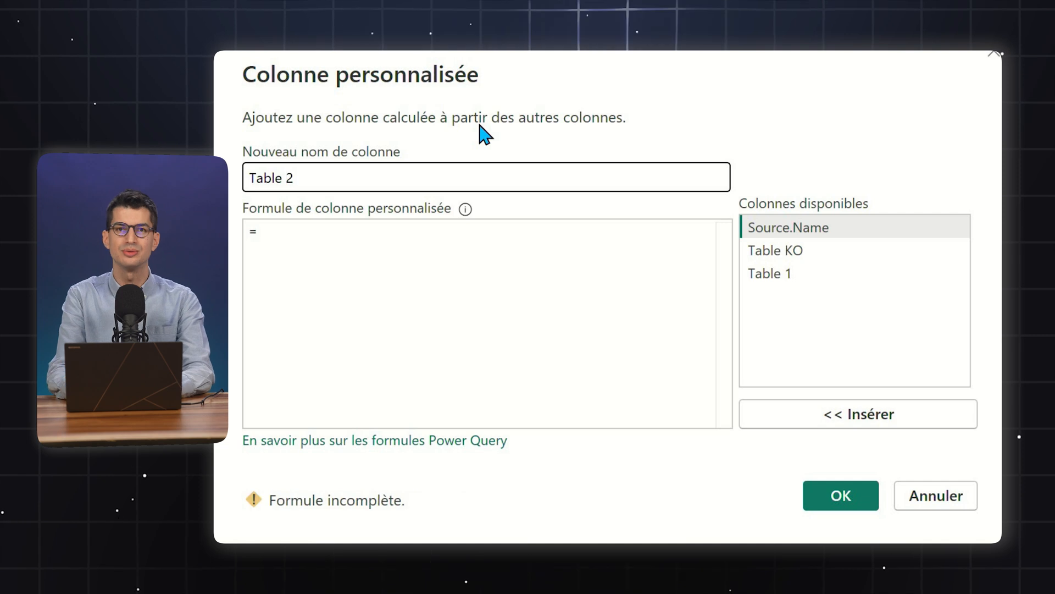
{"action": "left_click", "coordinate": [448, 313]}
{"action": "type", "text": "Table"}
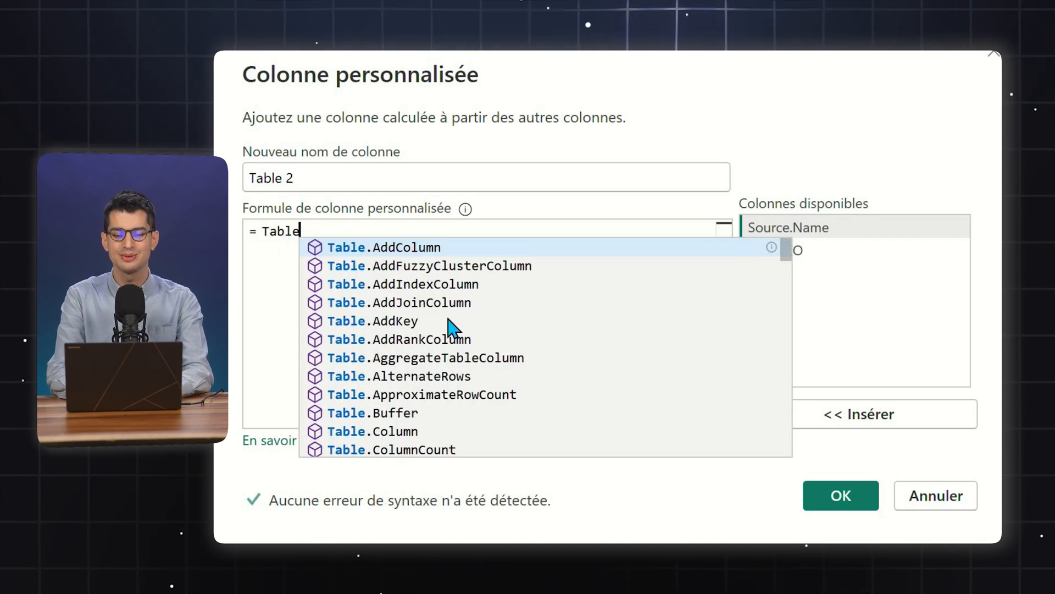
{"action": "type", "text": ".Promo"}
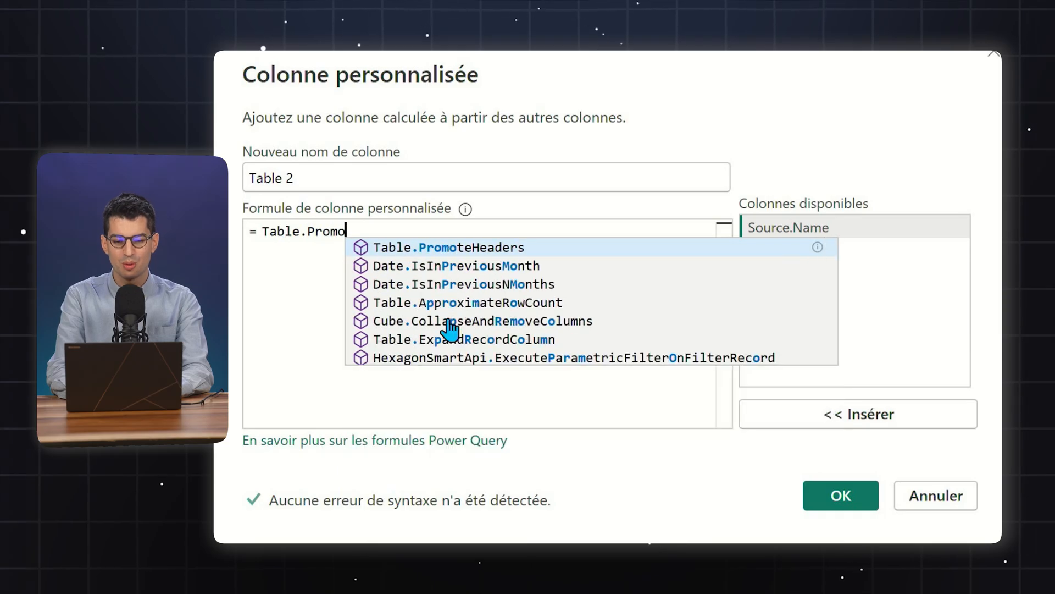
{"action": "left_click", "coordinate": [474, 248]}
{"action": "key", "text": "BackSpace"}
{"action": "key", "text": "BackSpace"}
{"action": "key", "text": "BackSpace"}
{"action": "key", "text": "BackSpace"}
{"action": "key", "text": "BackSpace"}
{"action": "key", "text": "Right"}
{"action": "key", "text": "Right"}
{"action": "key", "text": "Right"}
{"action": "key", "text": "Right"}
{"action": "key", "text": "Right"}
{"action": "key", "text": "End"}
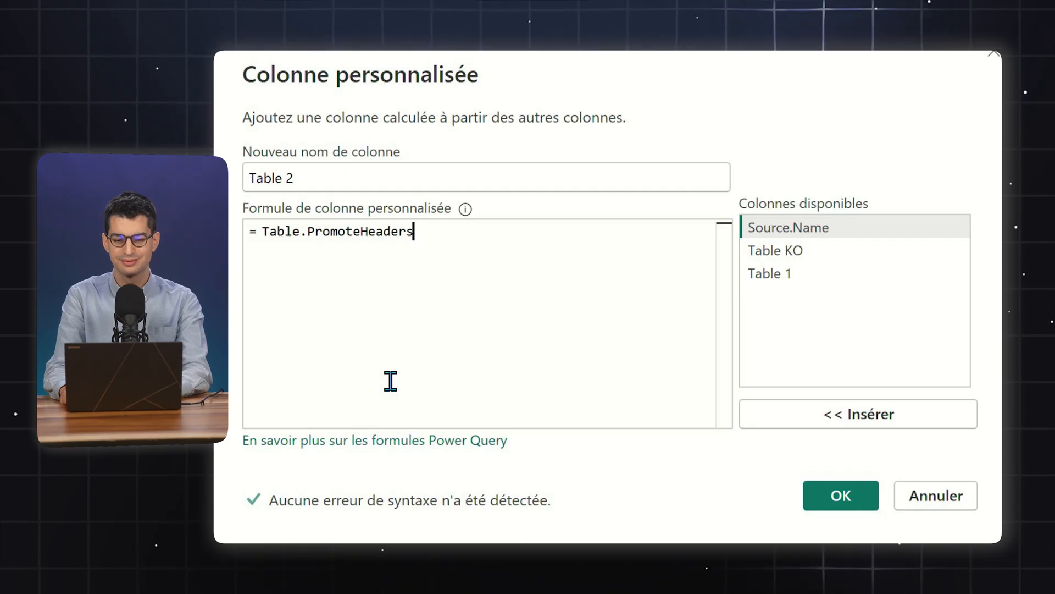
Complete the formula as = Table.PromoteHeaders([Table 1]), create the column and preview the nested table in its first row
{"action": "type", "text": "("}
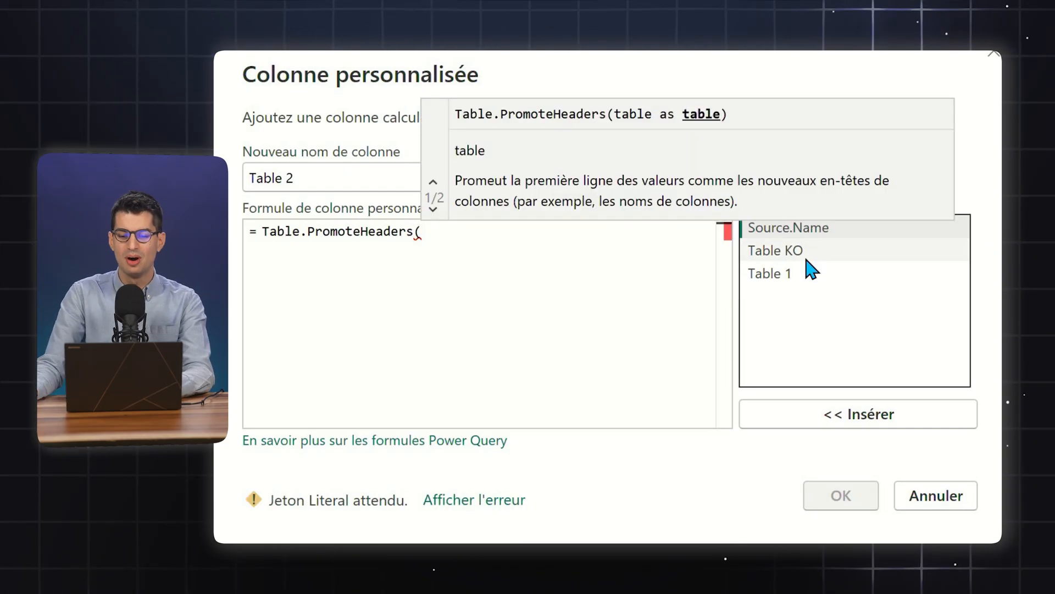
{"action": "left_click", "coordinate": [797, 274]}
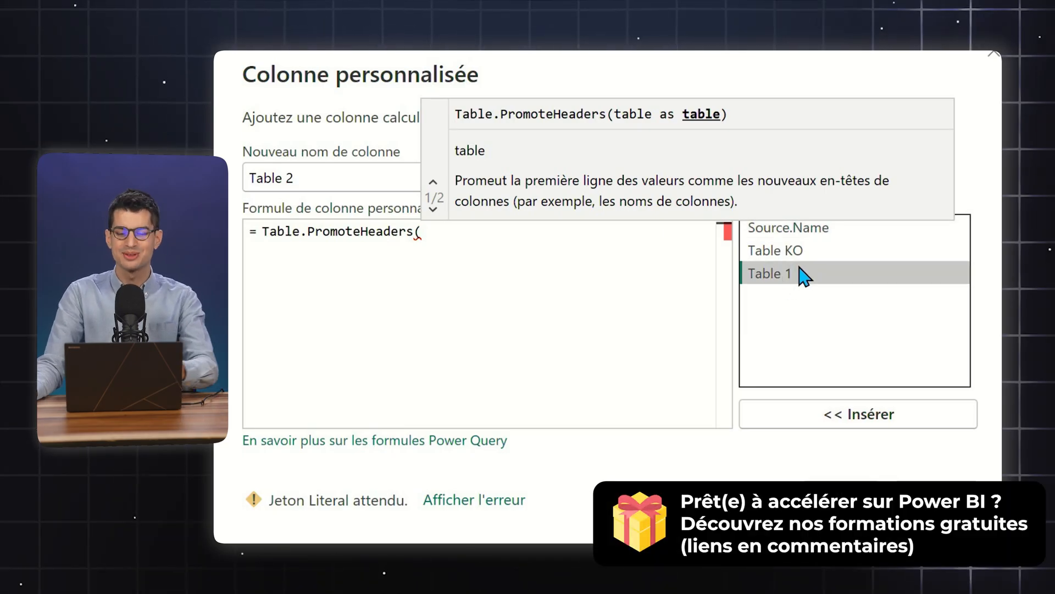
{"action": "double_click", "coordinate": [800, 269]}
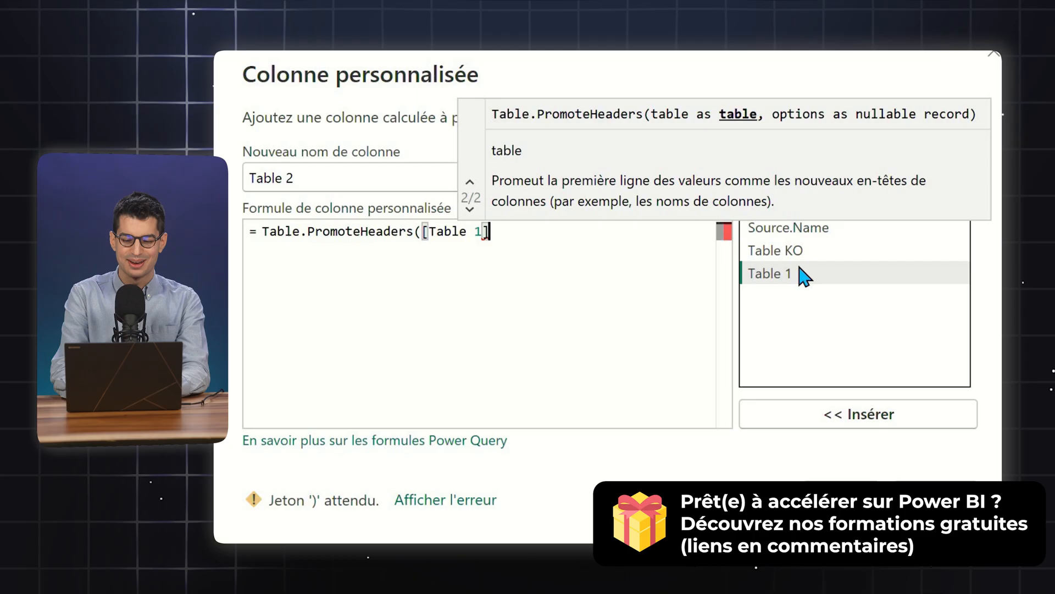
{"action": "type", "text": ")"}
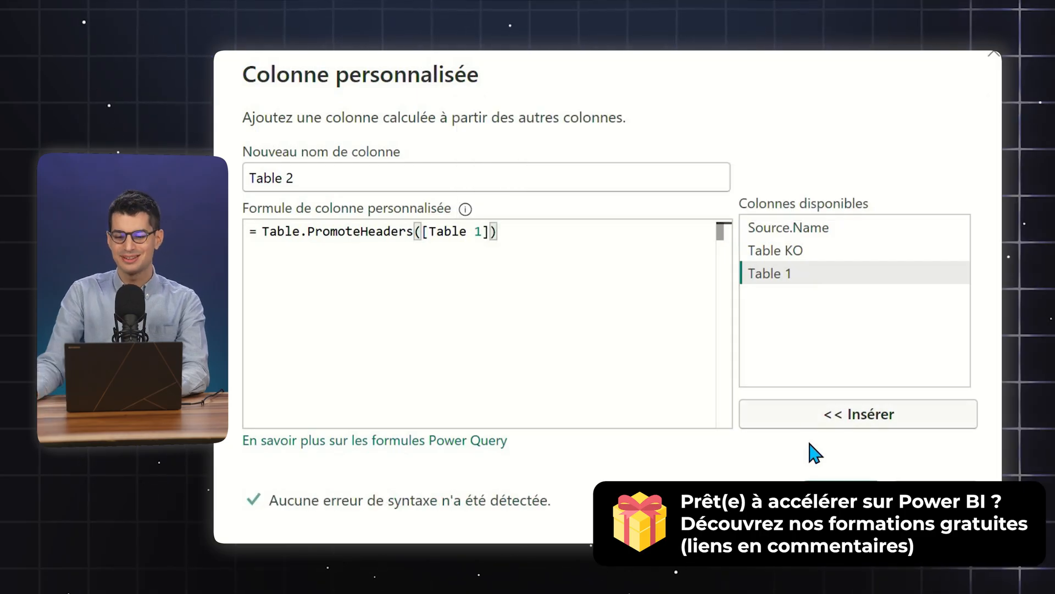
{"action": "left_click", "coordinate": [794, 453]}
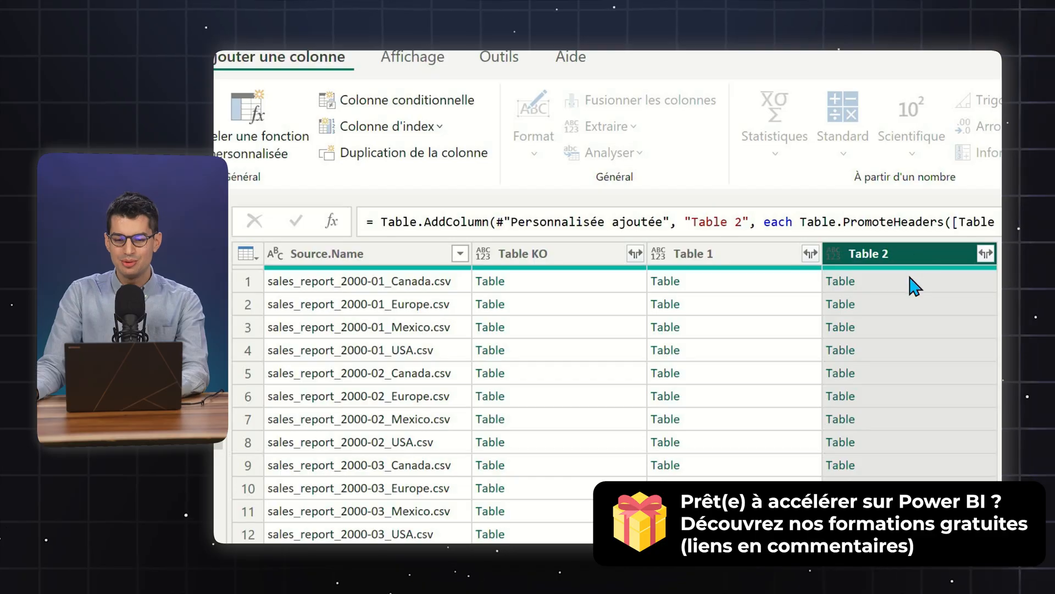
{"action": "left_click", "coordinate": [682, 187]}
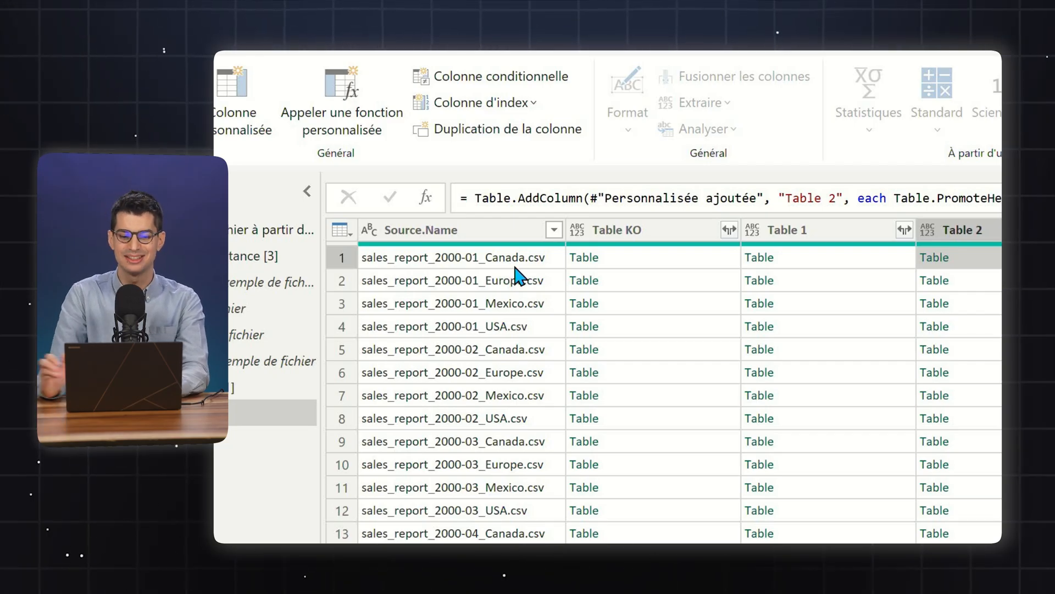
Set up an extraction of the text between delimiters on the Source.Name column, with _ as start delimiter and . as end delimiter
{"action": "left_click", "coordinate": [481, 232]}
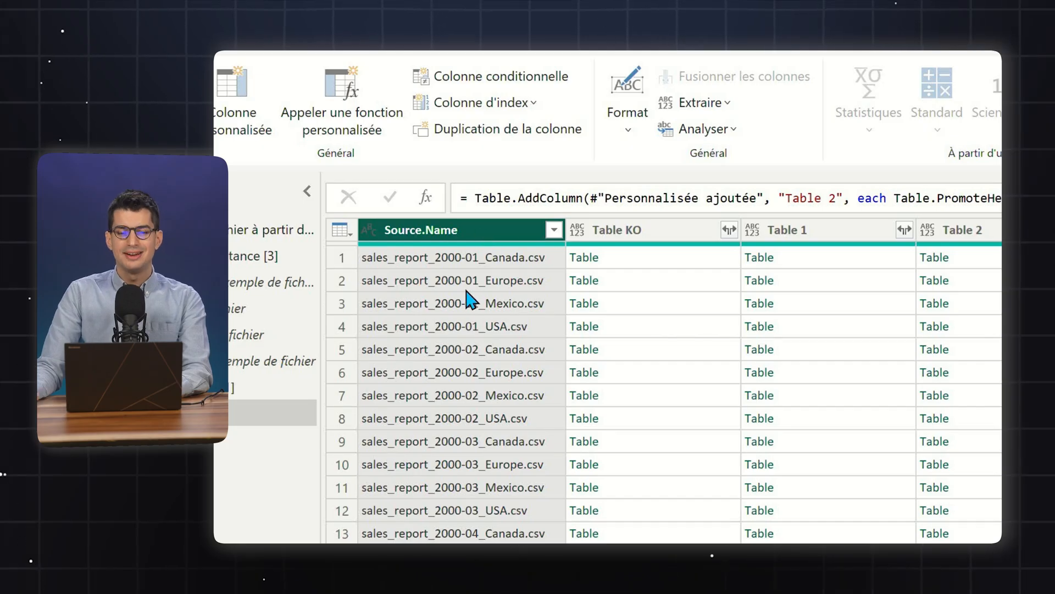
{"action": "left_click", "coordinate": [230, 50]}
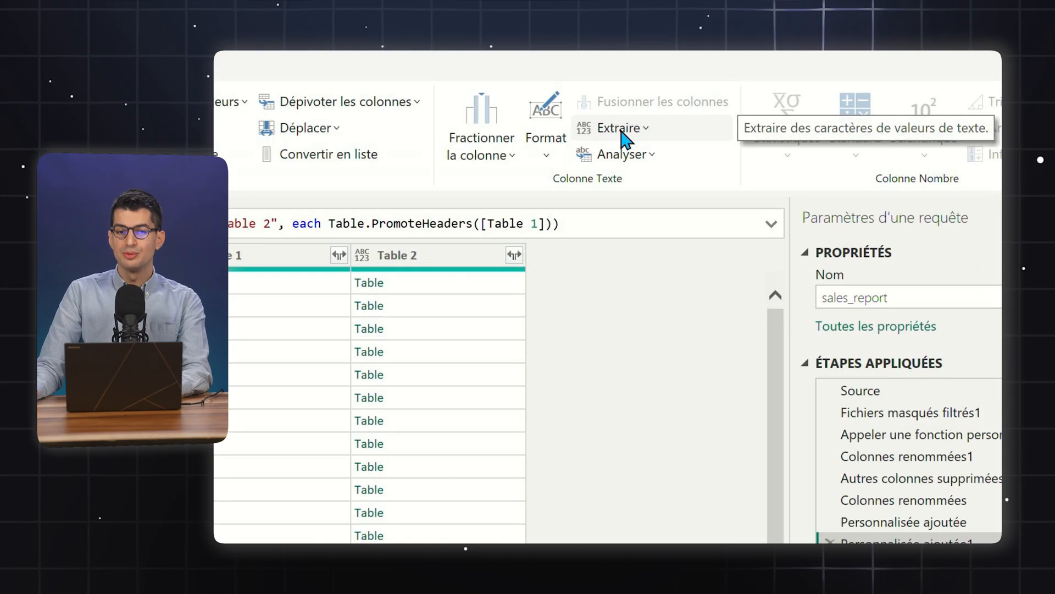
{"action": "left_click", "coordinate": [770, 112]}
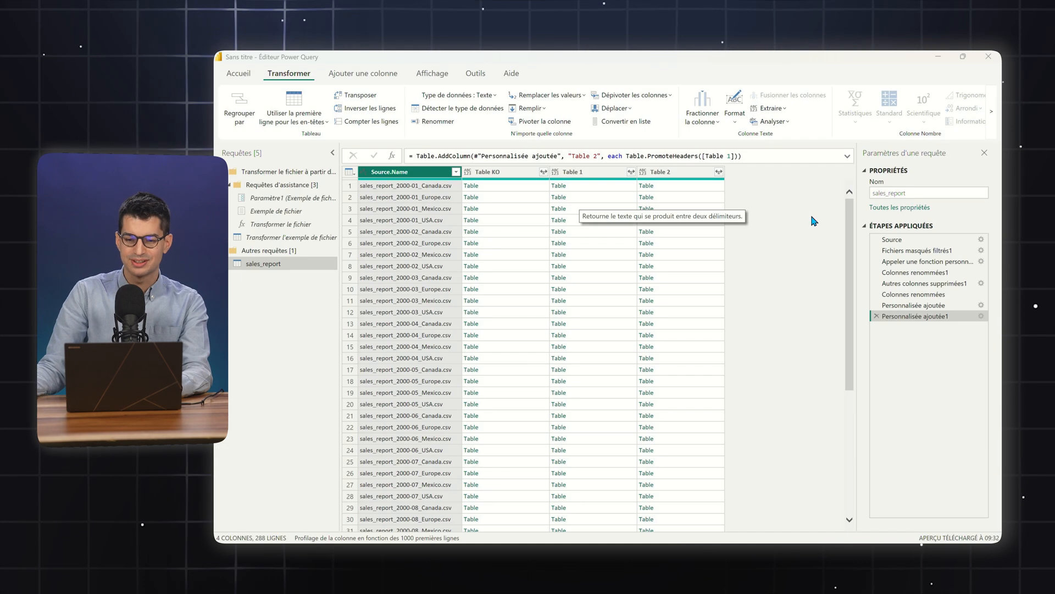
{"action": "left_click", "coordinate": [698, 346]}
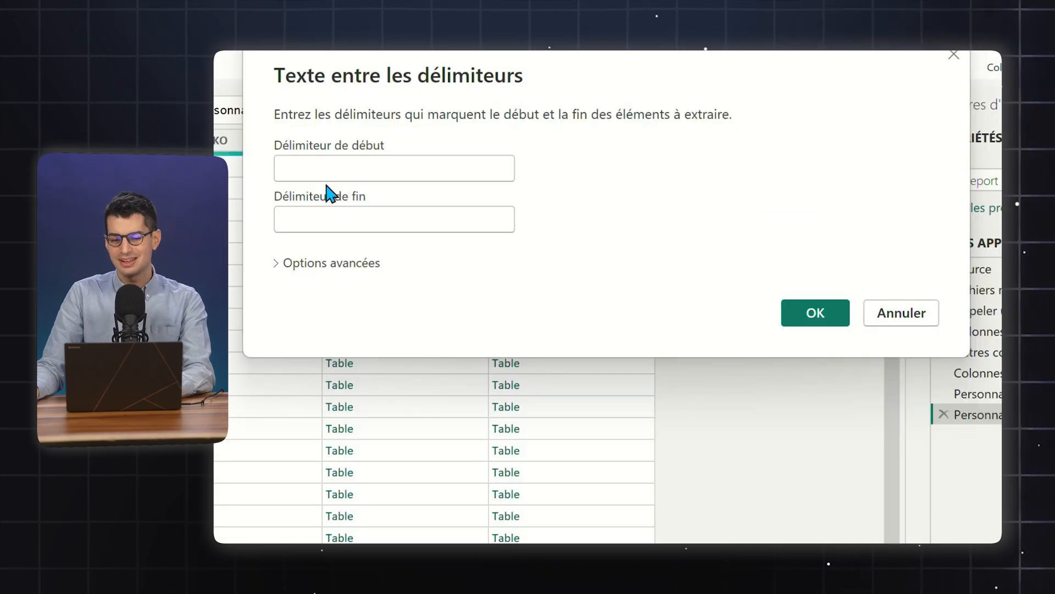
{"action": "left_click", "coordinate": [328, 171]}
{"action": "type", "text": "_"}
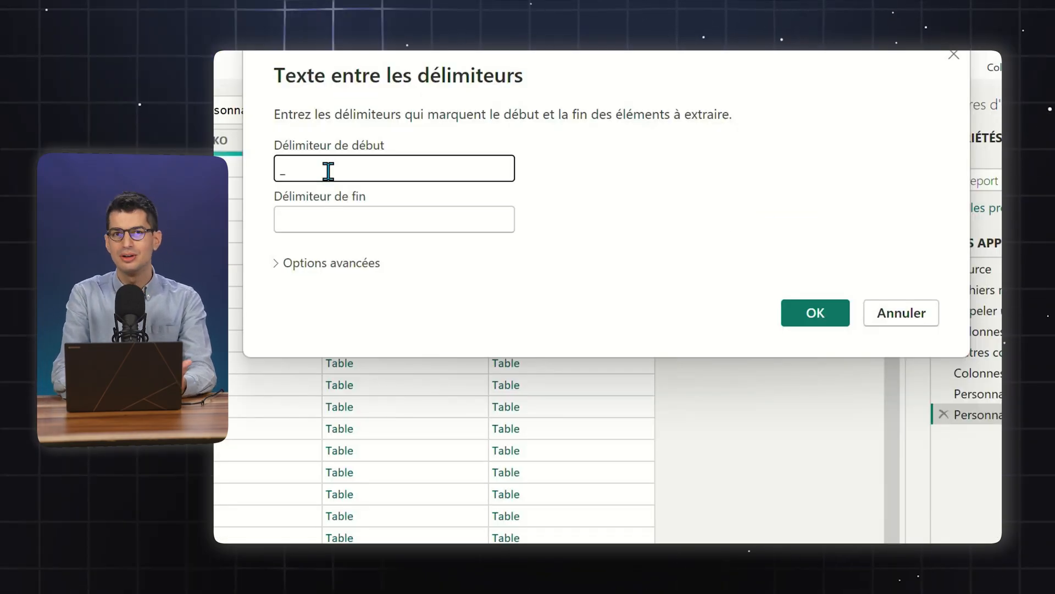
{"action": "left_click", "coordinate": [393, 222]}
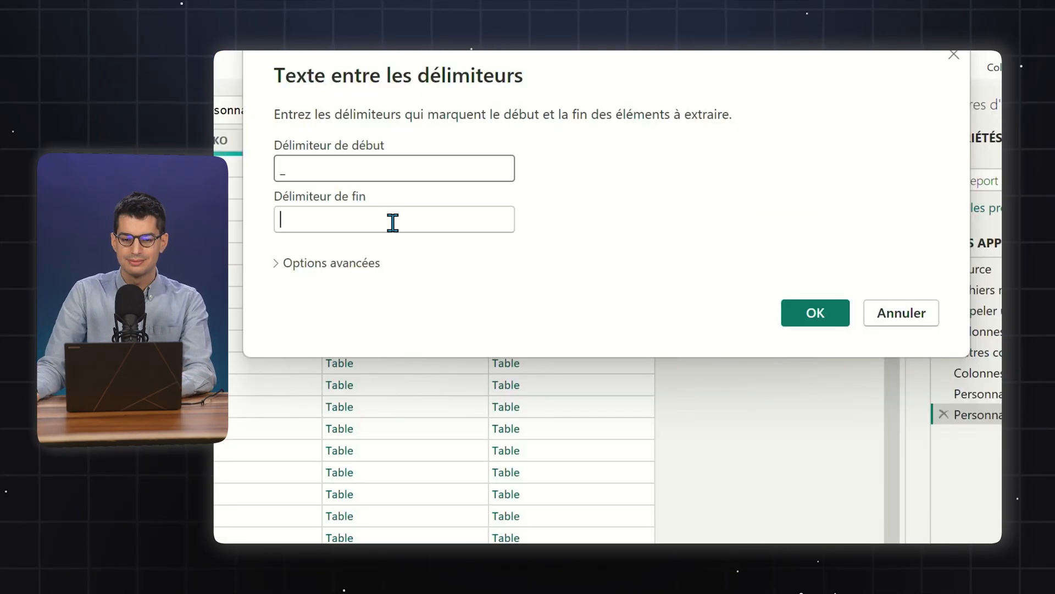
{"action": "type", "text": "K"}
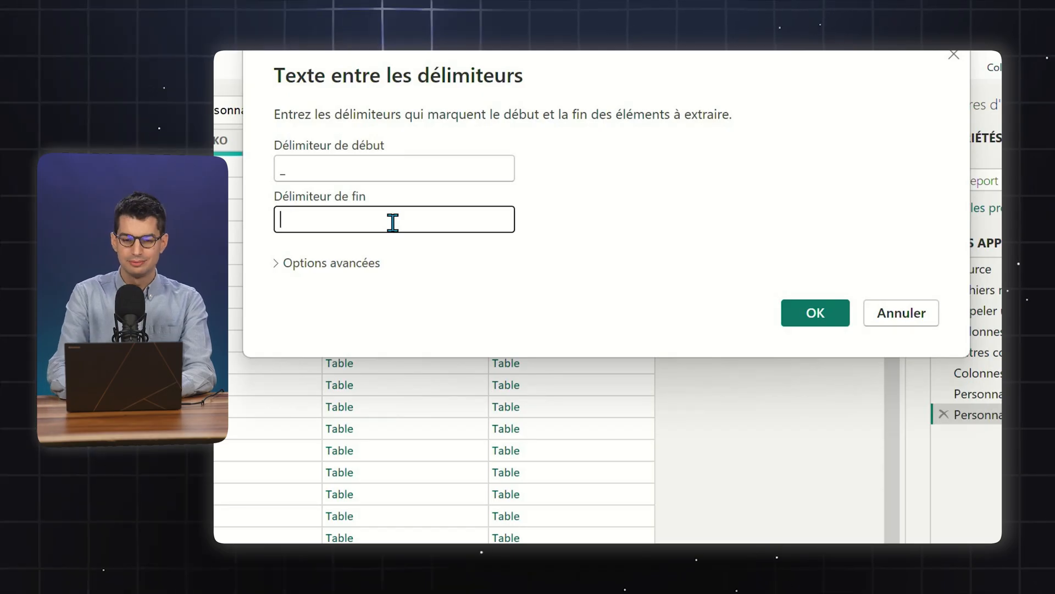
{"action": "type", "text": "."}
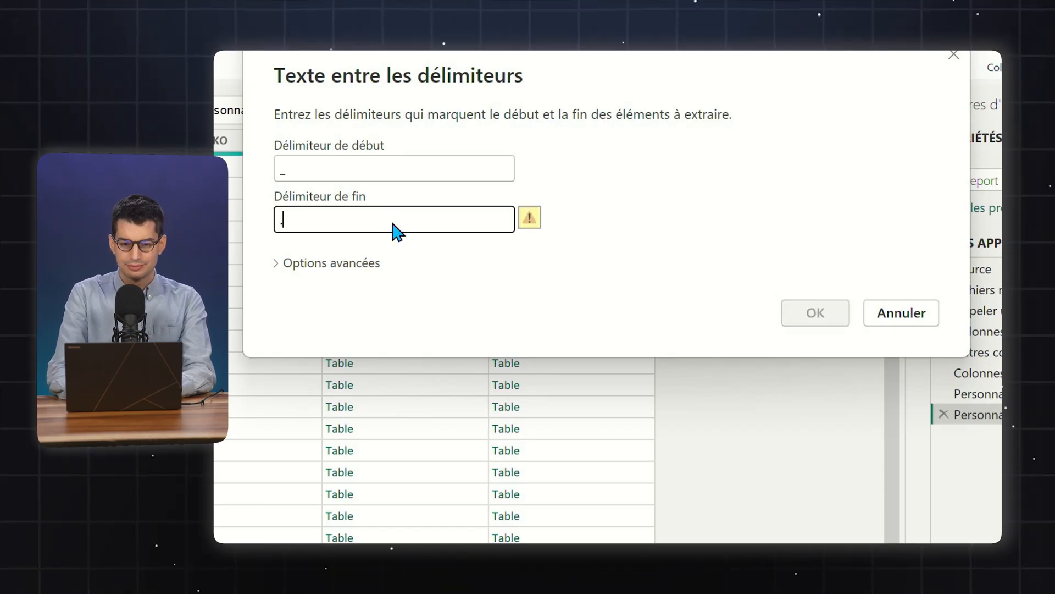
Set the start delimiter search to À partir de la fin de l'entrée and apply the extraction
{"action": "left_click", "coordinate": [331, 263]}
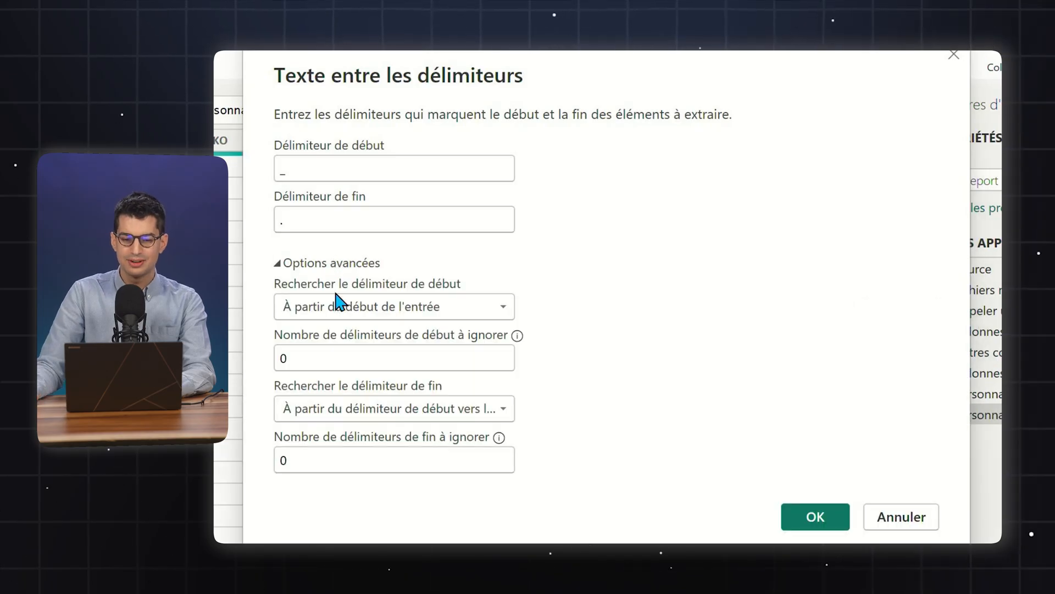
{"action": "left_click", "coordinate": [370, 308]}
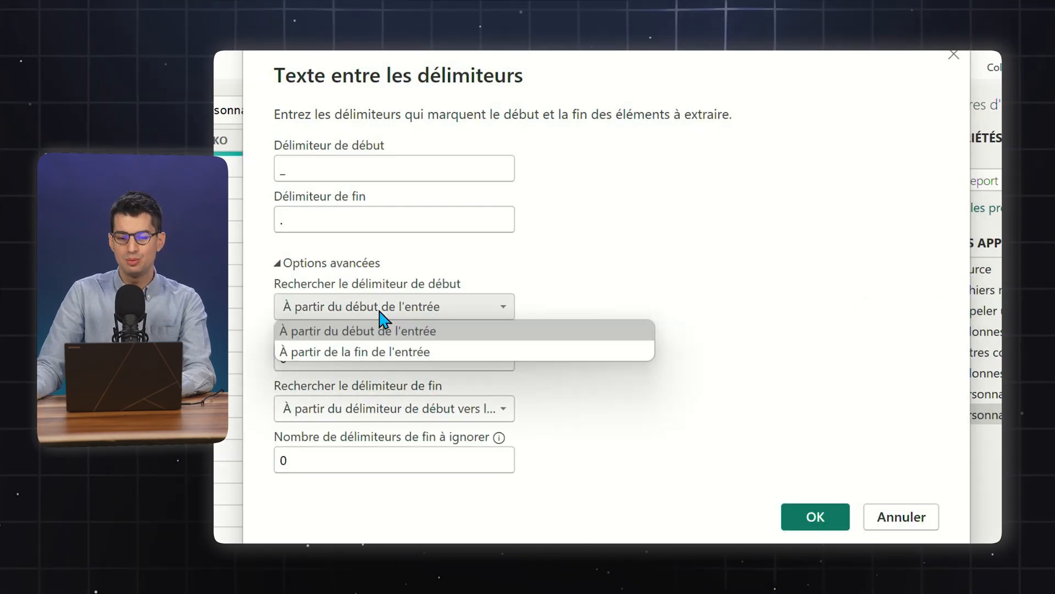
{"action": "left_click", "coordinate": [374, 352]}
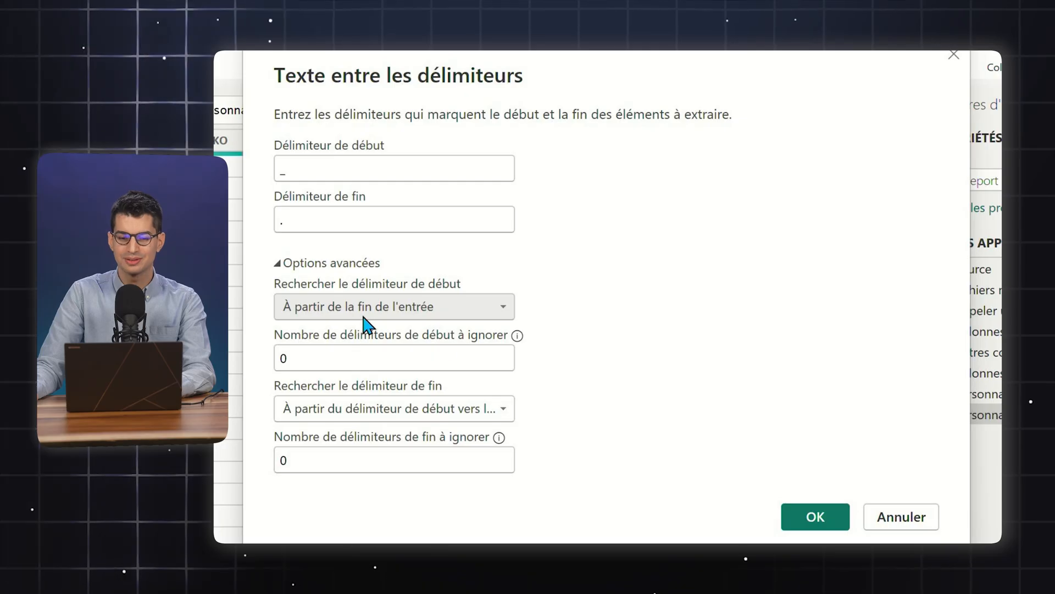
{"action": "left_click", "coordinate": [814, 516]}
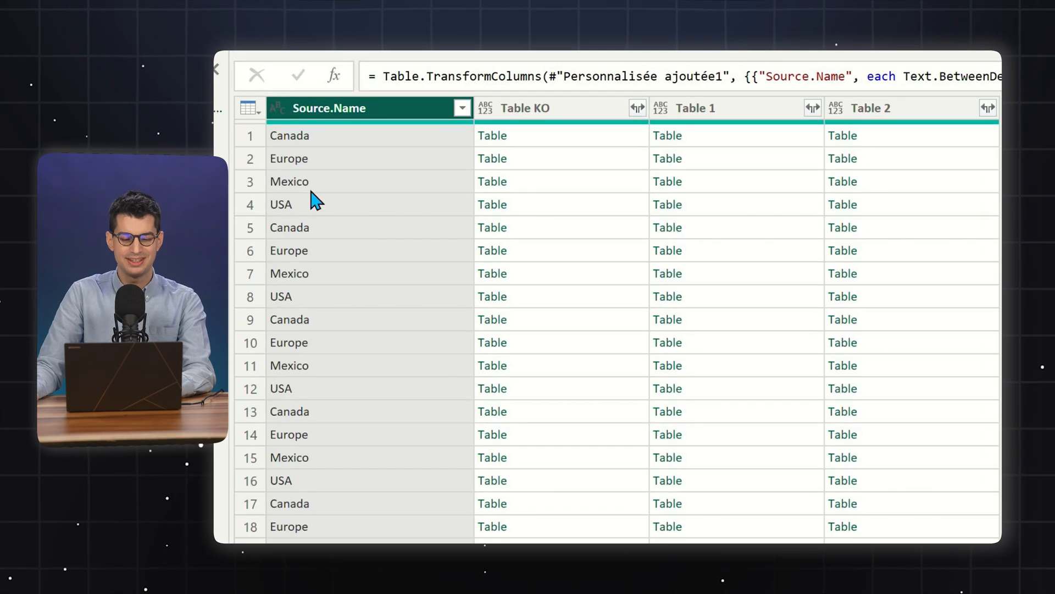
Rename the Source.Name column to Country
{"action": "double_click", "coordinate": [337, 109]}
{"action": "type", "text": "Country"}
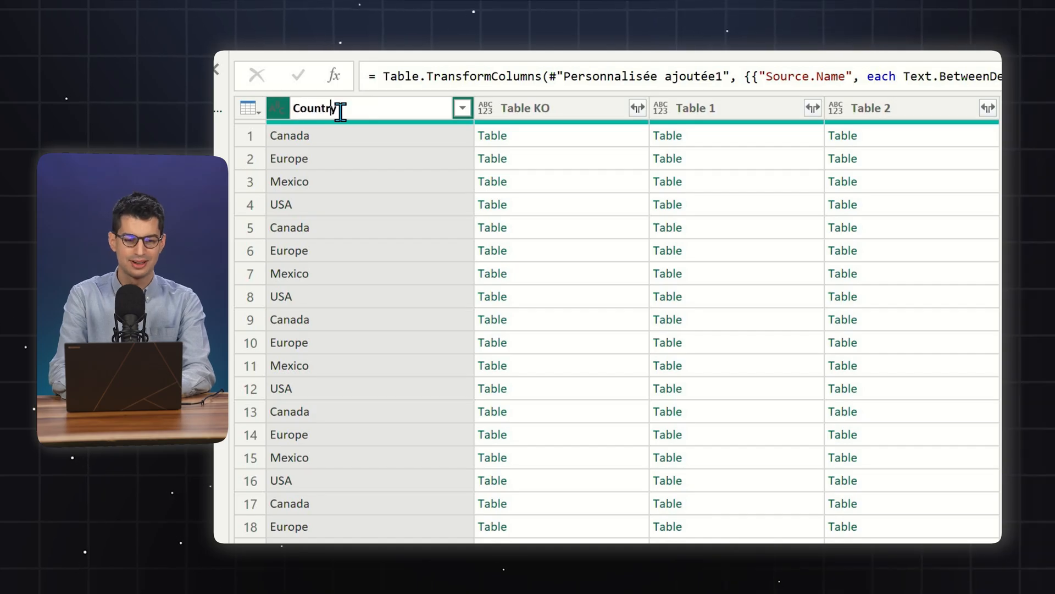
{"action": "key", "text": "Return"}
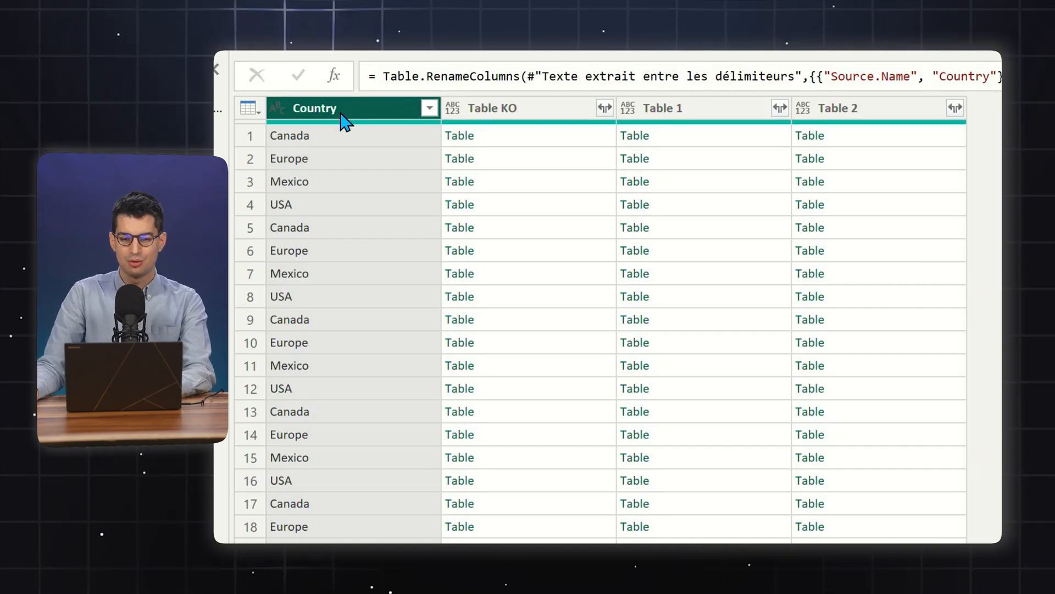
Remove the Table KO and Table 1 columns from the query
{"action": "left_click", "coordinate": [536, 110]}
{"action": "key", "text": "Delete"}
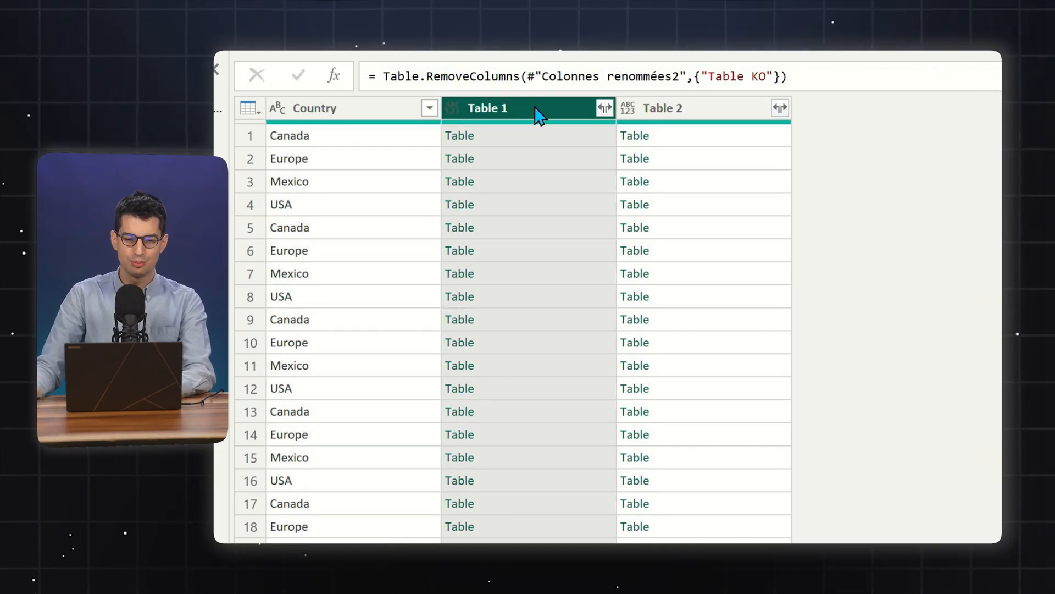
{"action": "key", "text": "Delete"}
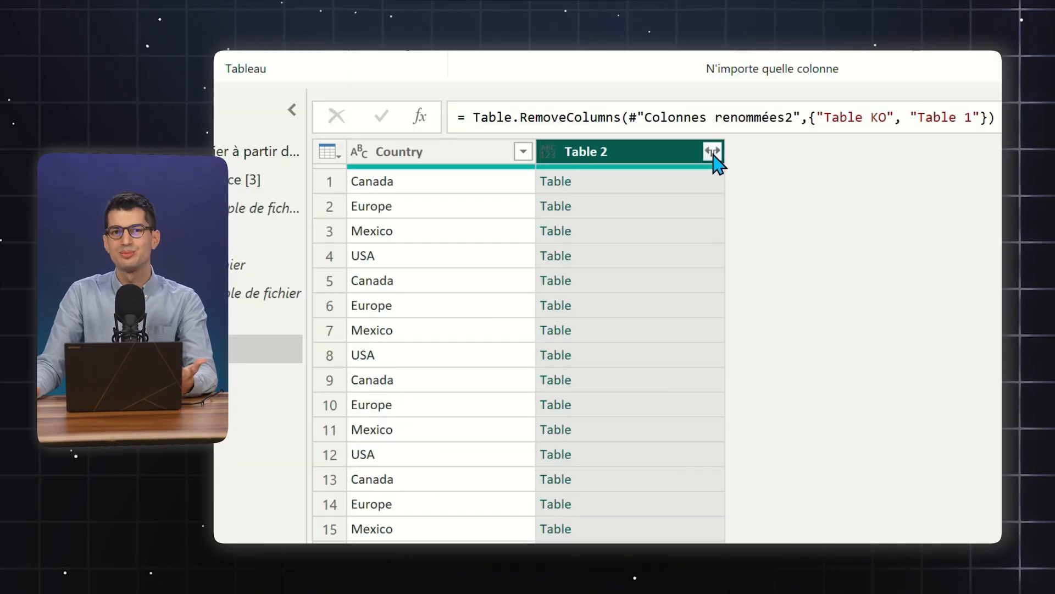
Expand Table 2 into the Date, Total Units, Total Revenue and YearMonth columns without the original column name as prefix
{"action": "left_click", "coordinate": [604, 109]}
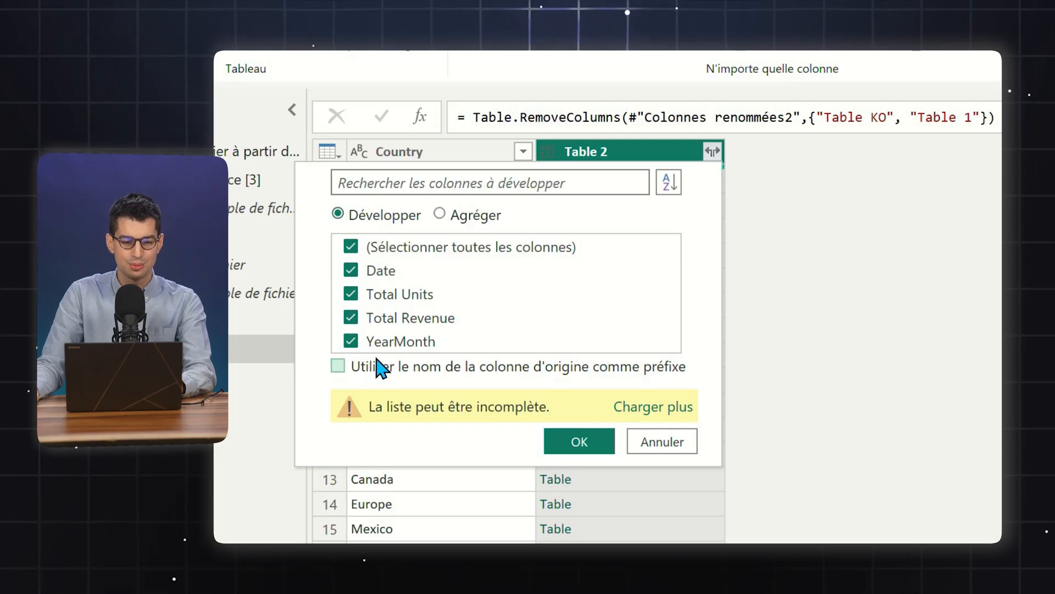
{"action": "left_click", "coordinate": [580, 442]}
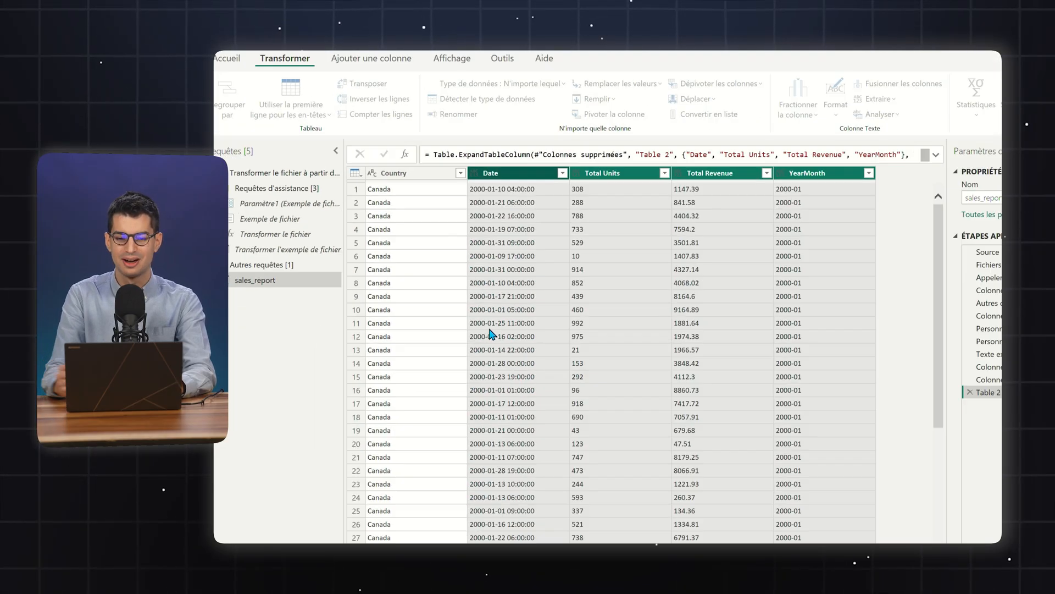